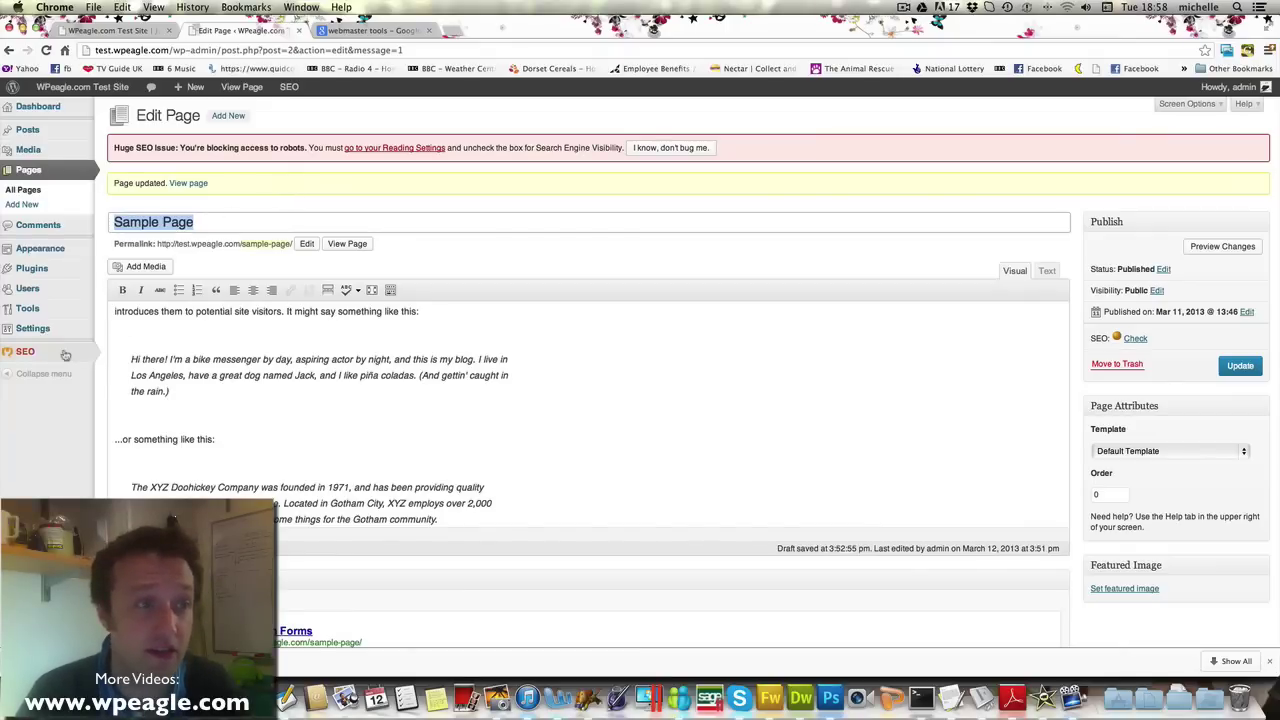
Tick 'enable XML sitemap functionality' under SEO > XML Sitemaps and save the settings
mouse_move(37, 350)
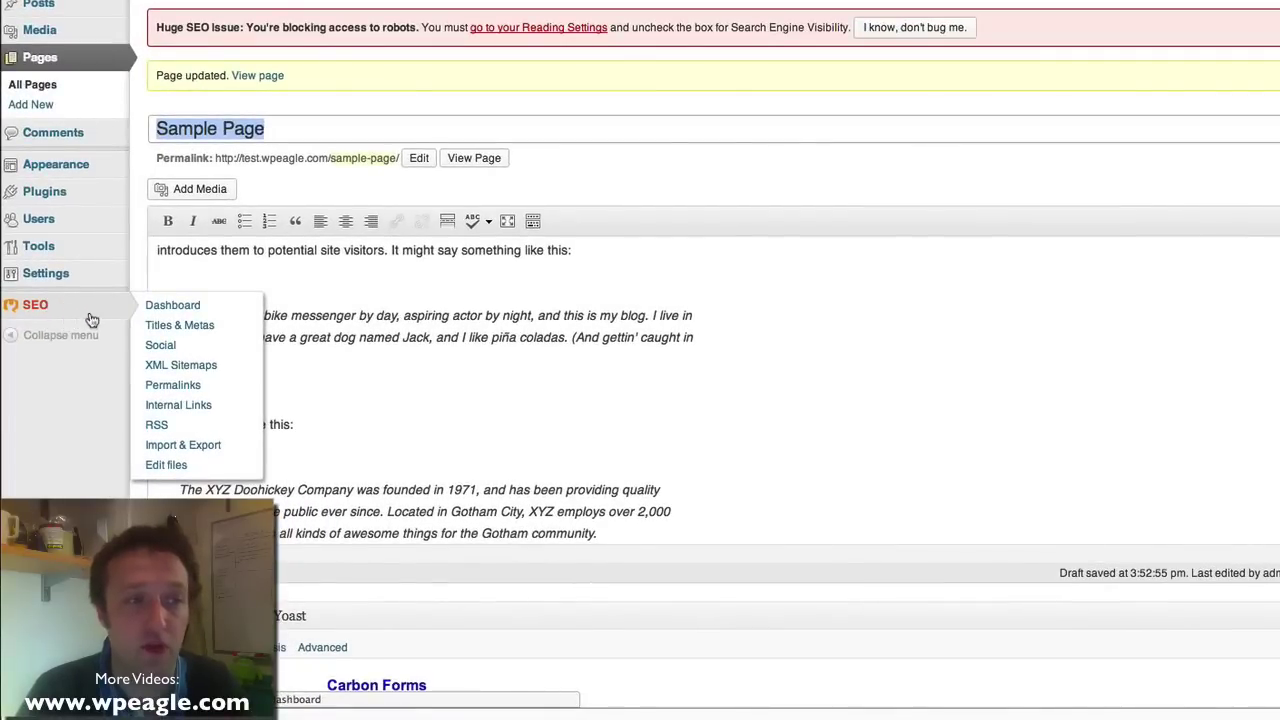
left_click(207, 368)
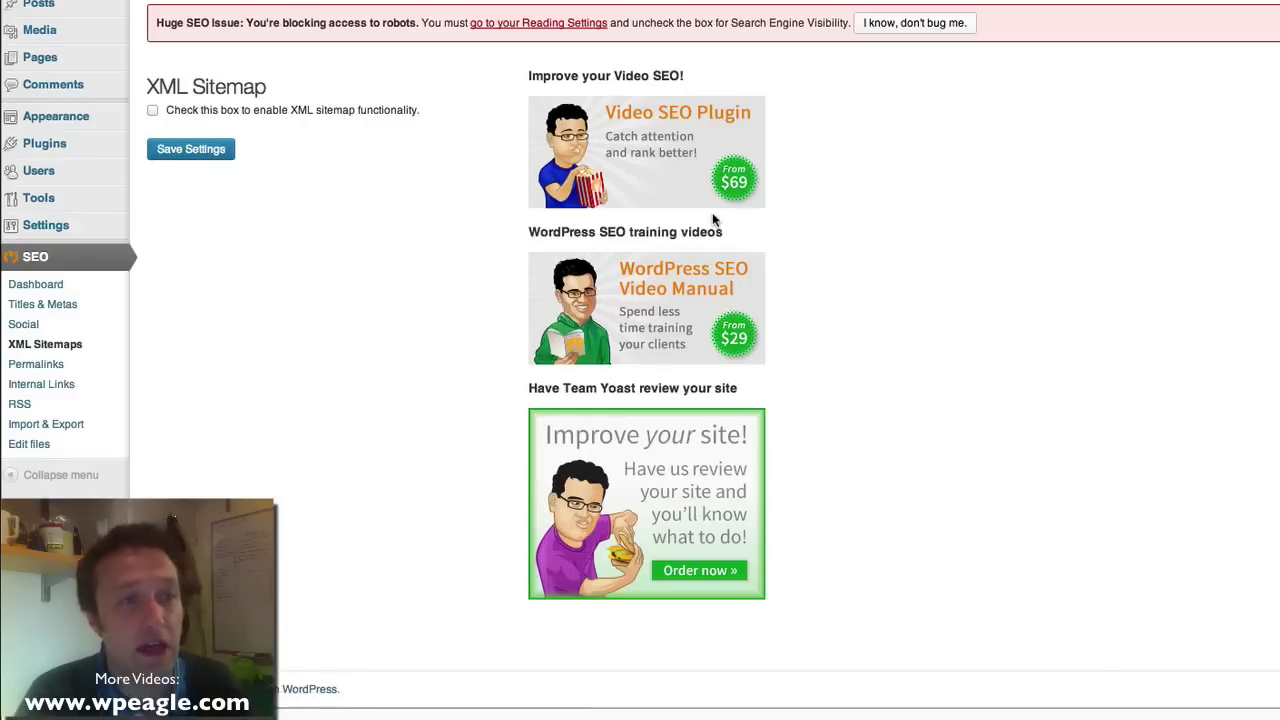
left_click(153, 112)
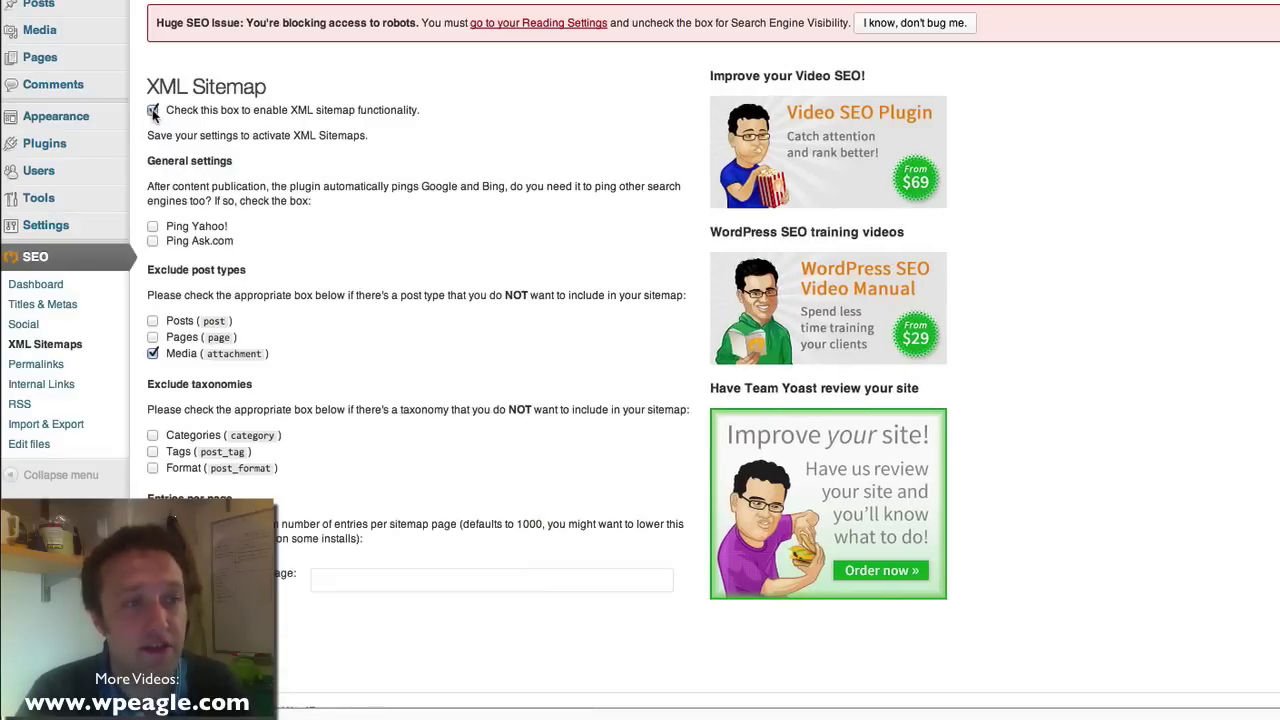
scroll(310, 132, "down", 1)
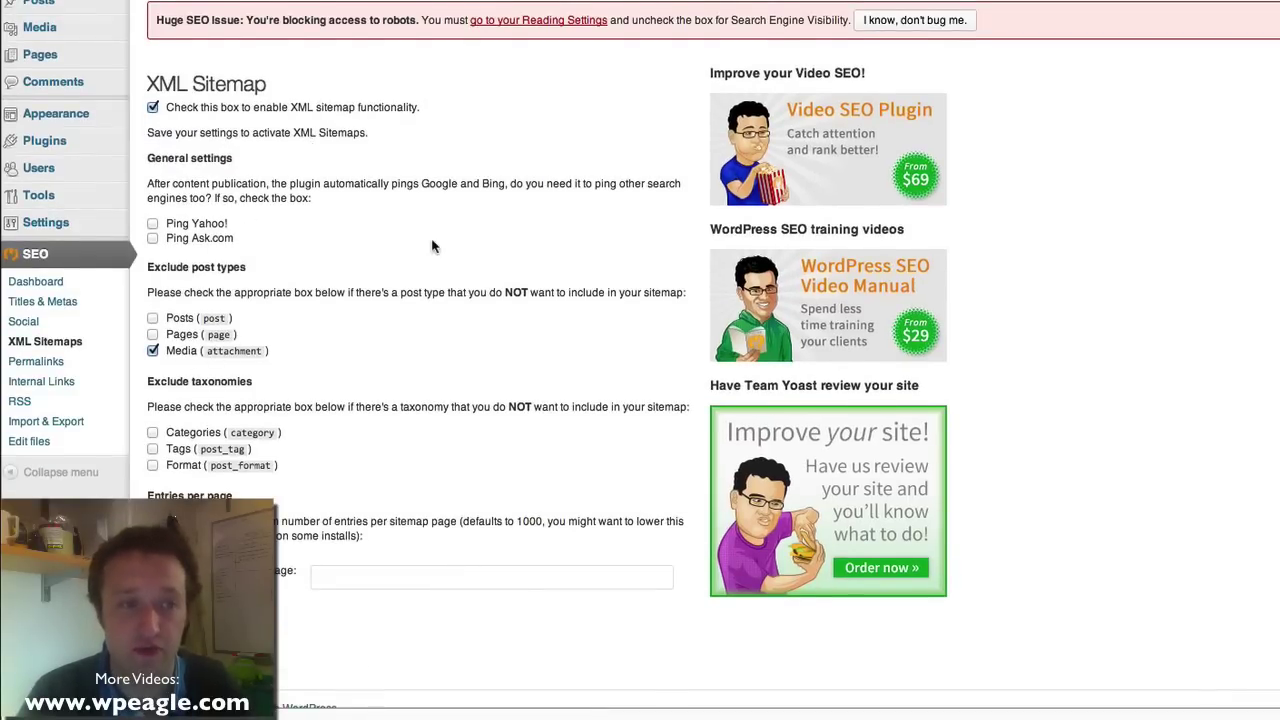
scroll(432, 246, "down", 1)
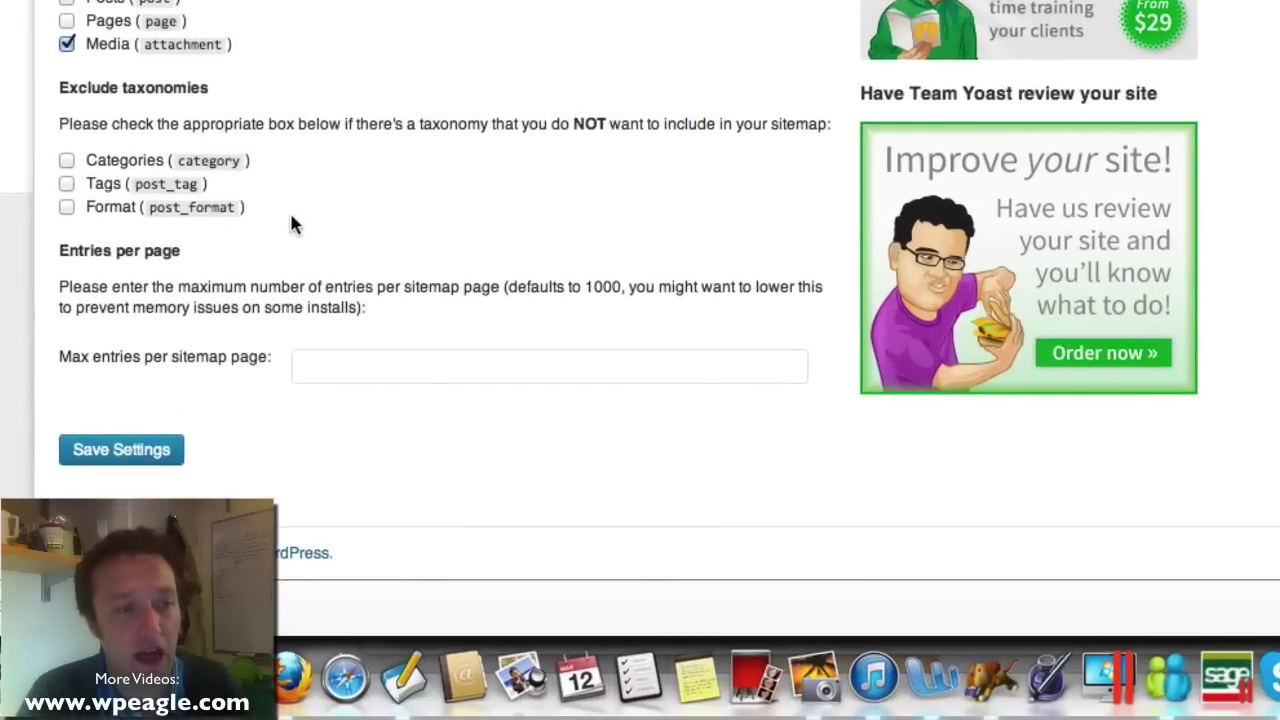
left_click(72, 458)
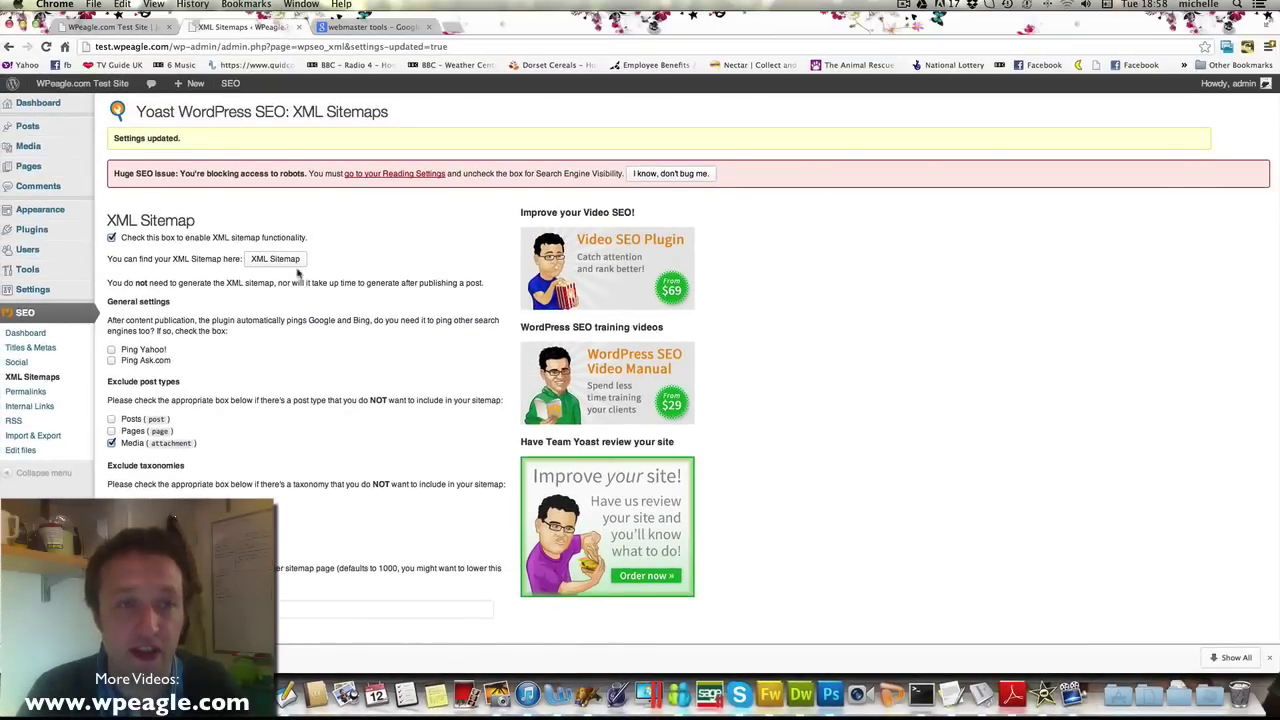
View the generated sitemap, check post-sitemap.xml, then return to sitemap_index.xml listing post, page and category
left_click(289, 263)
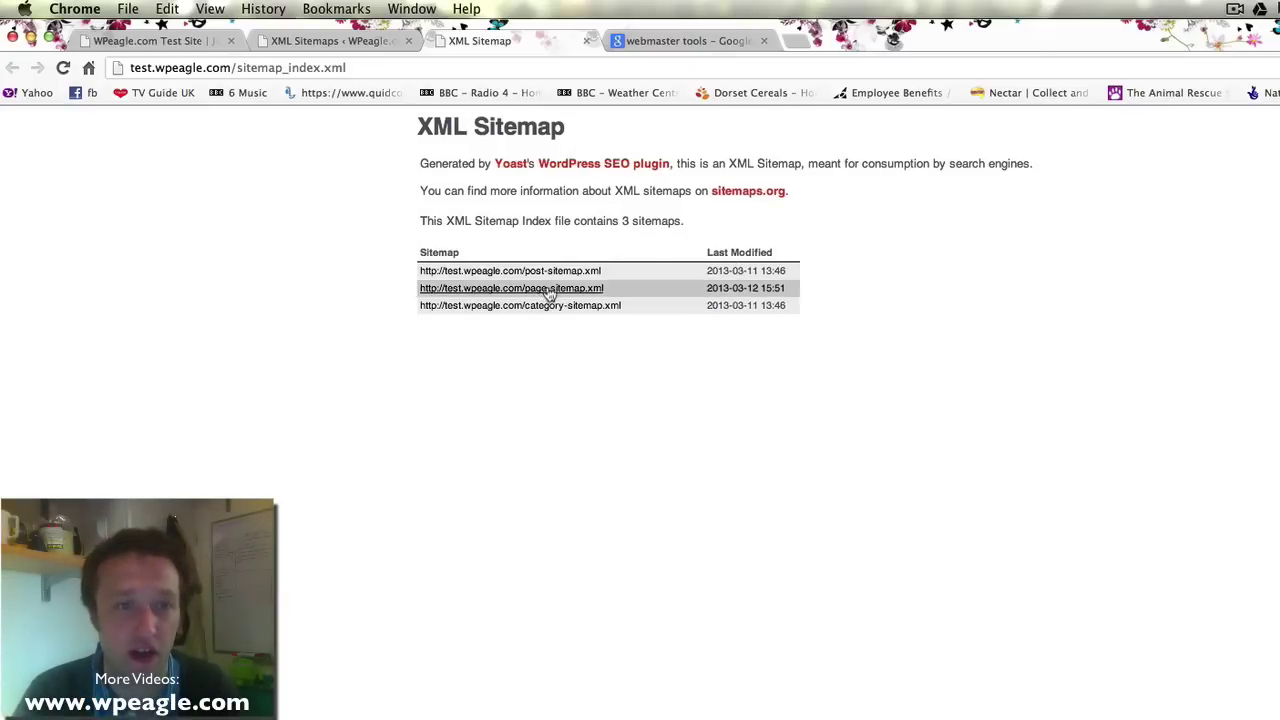
left_click(590, 272)
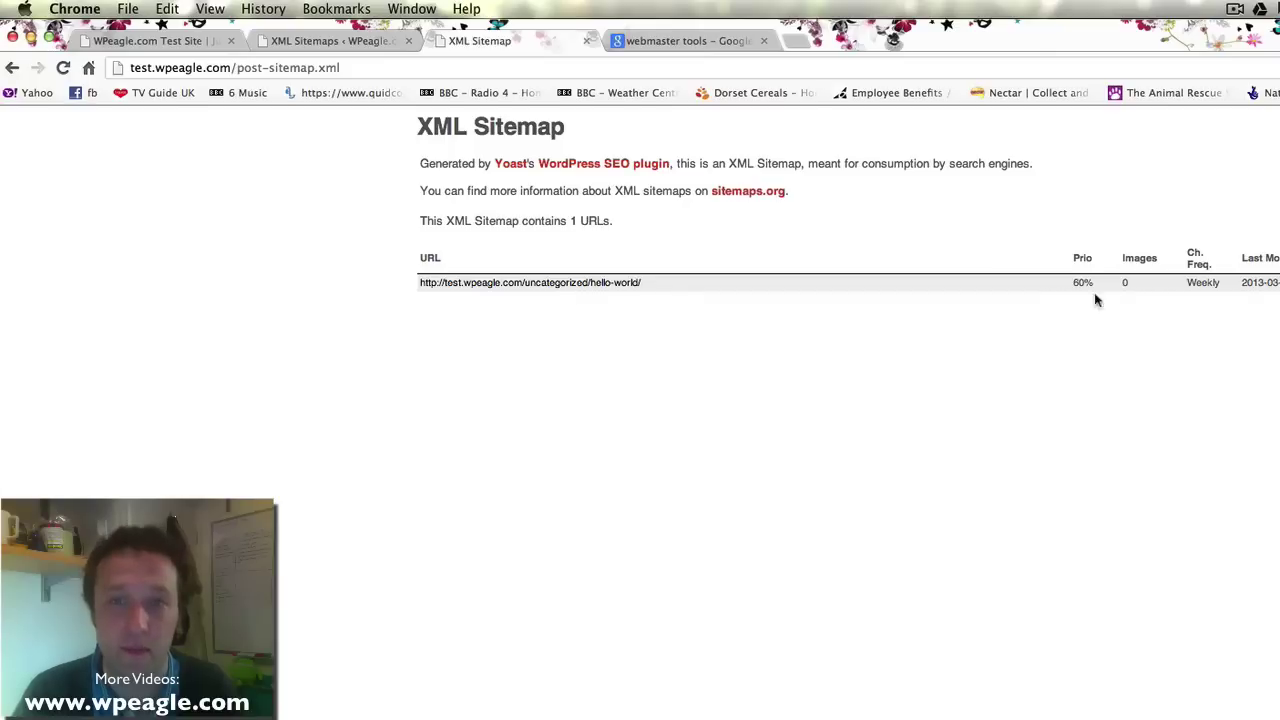
left_click(12, 67)
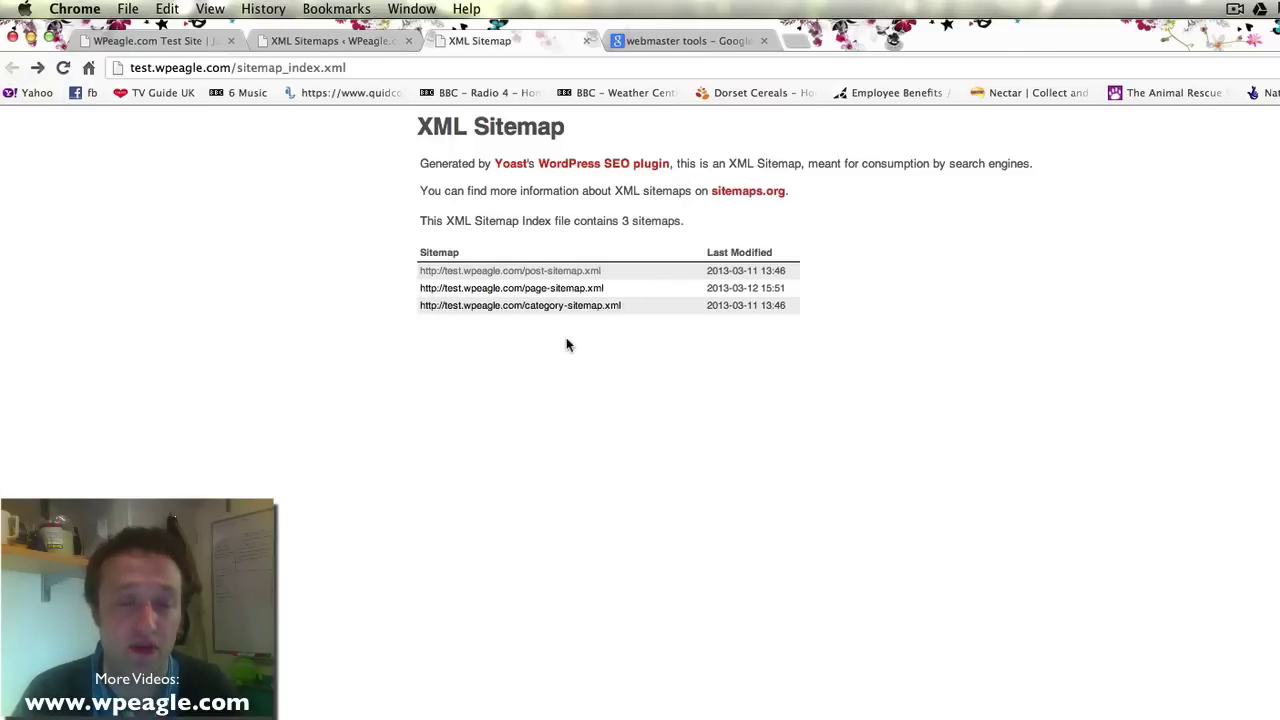
Open Google Webmaster Tools from the 'webmaster tools' search results and sign in with the account password
left_click(625, 40)
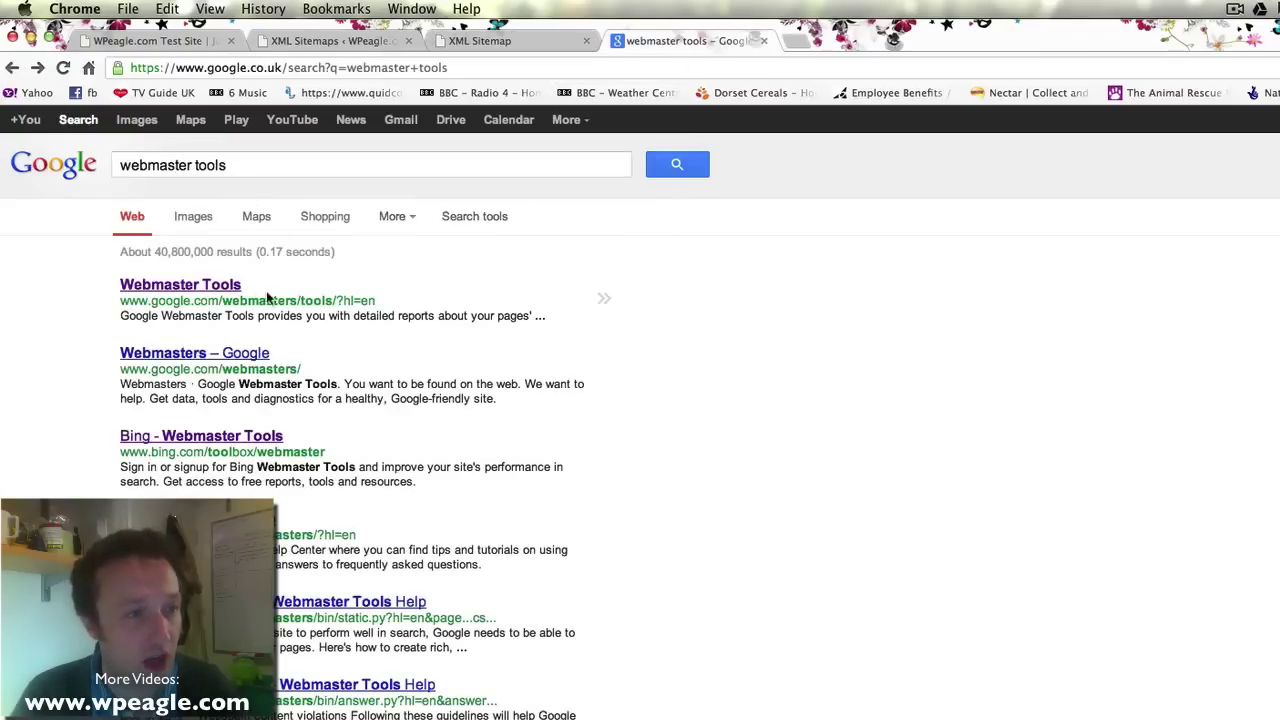
left_click(214, 292)
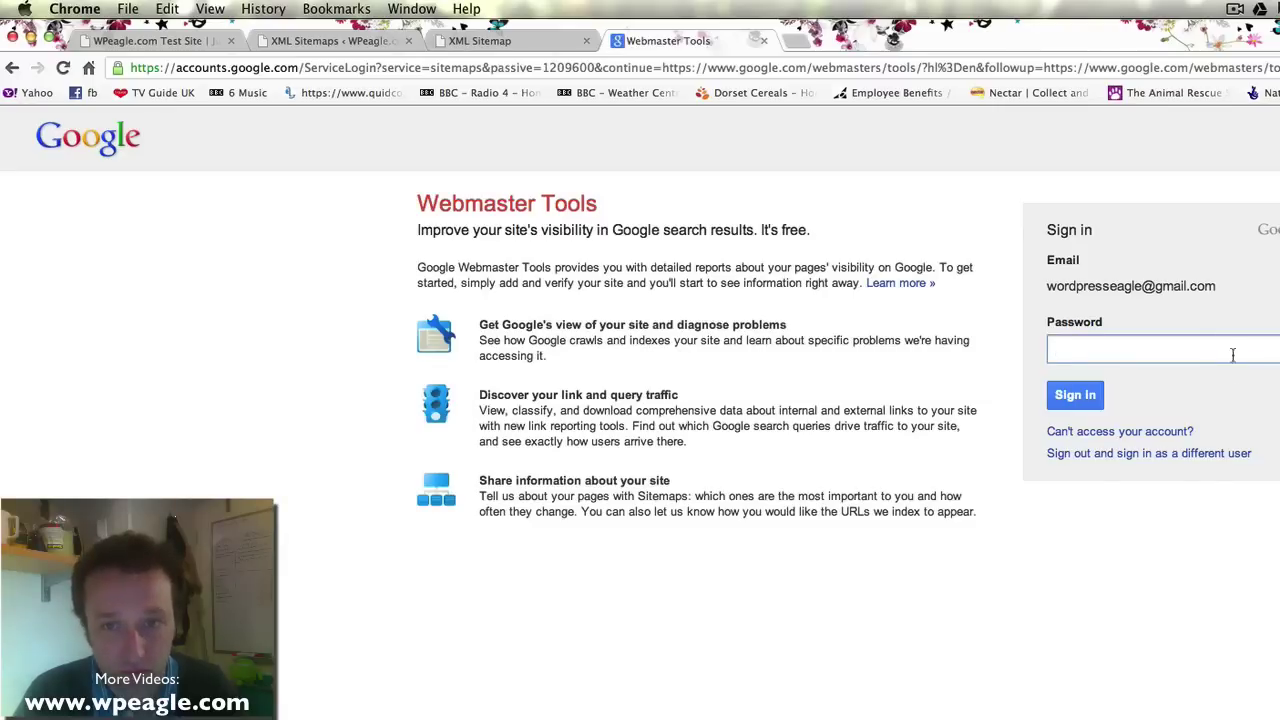
type("•••")
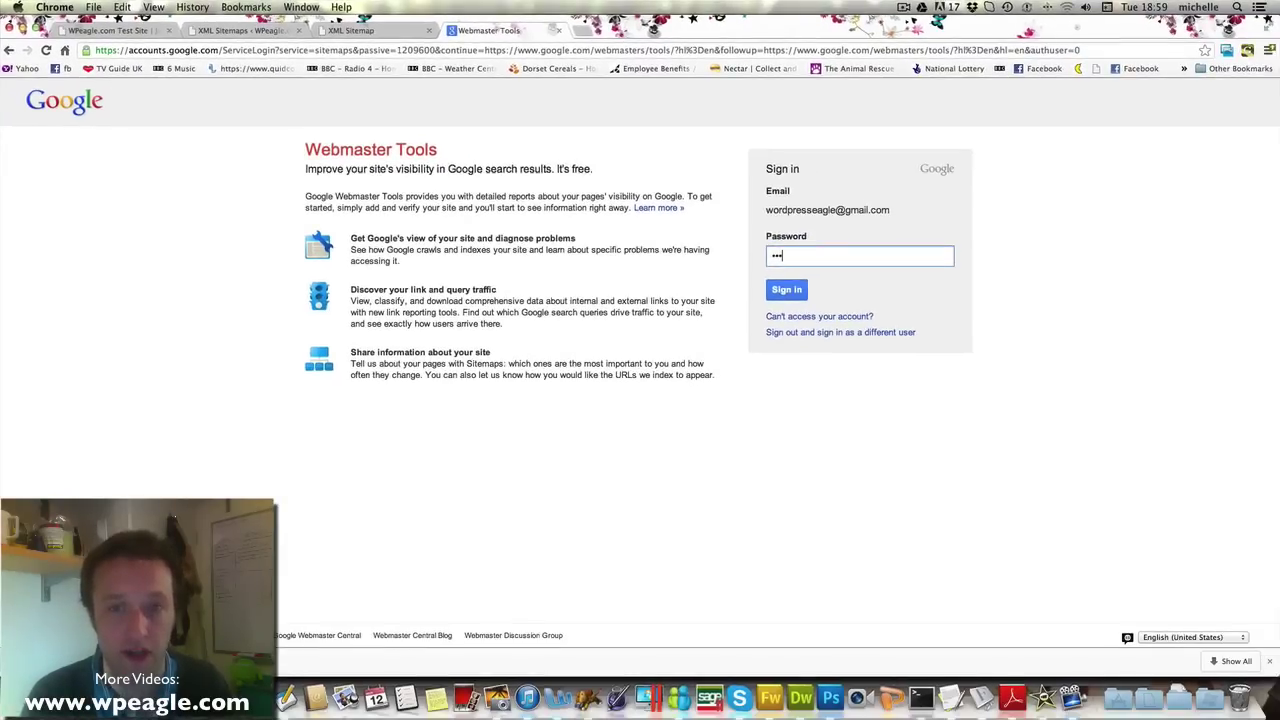
key("Return")
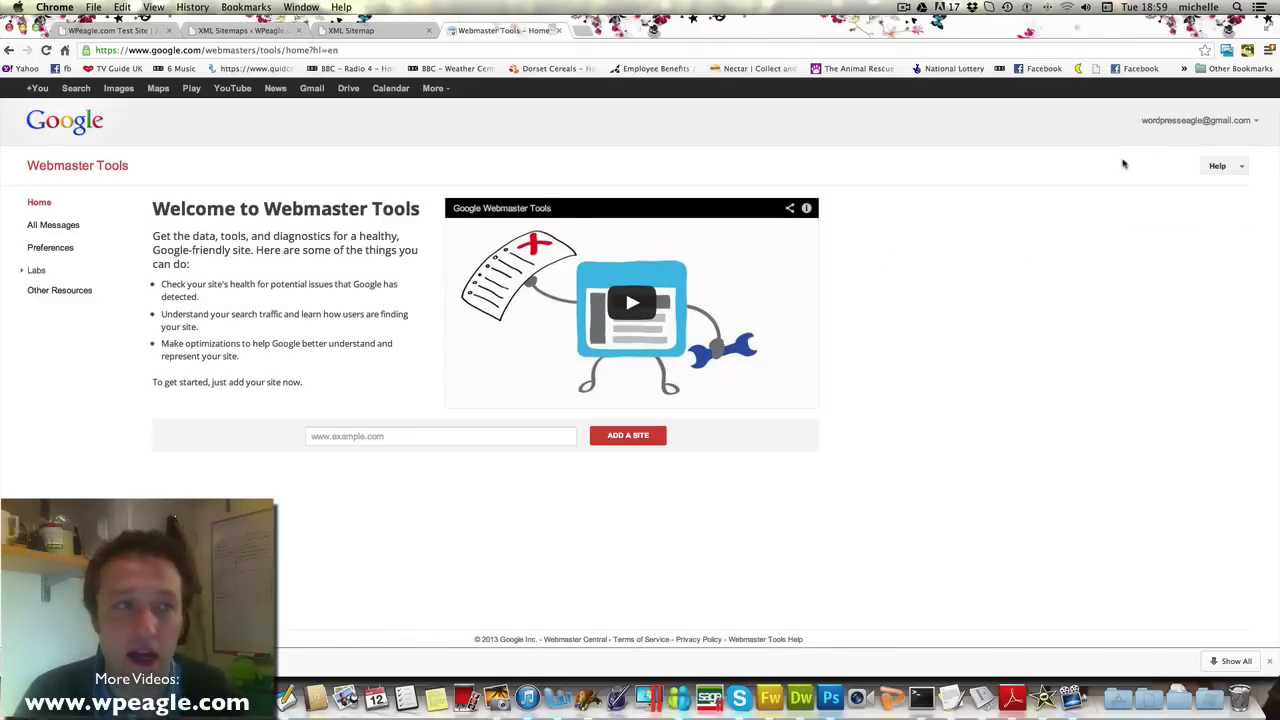
left_click(528, 440)
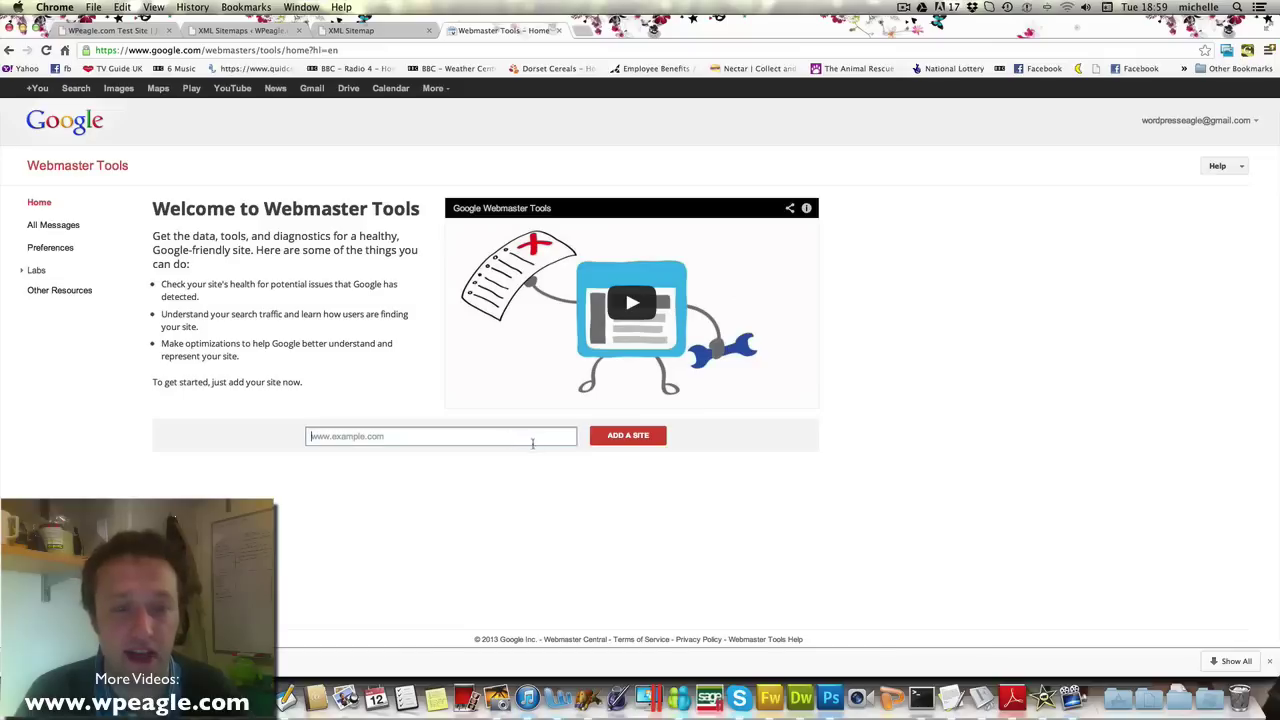
left_click(93, 36)
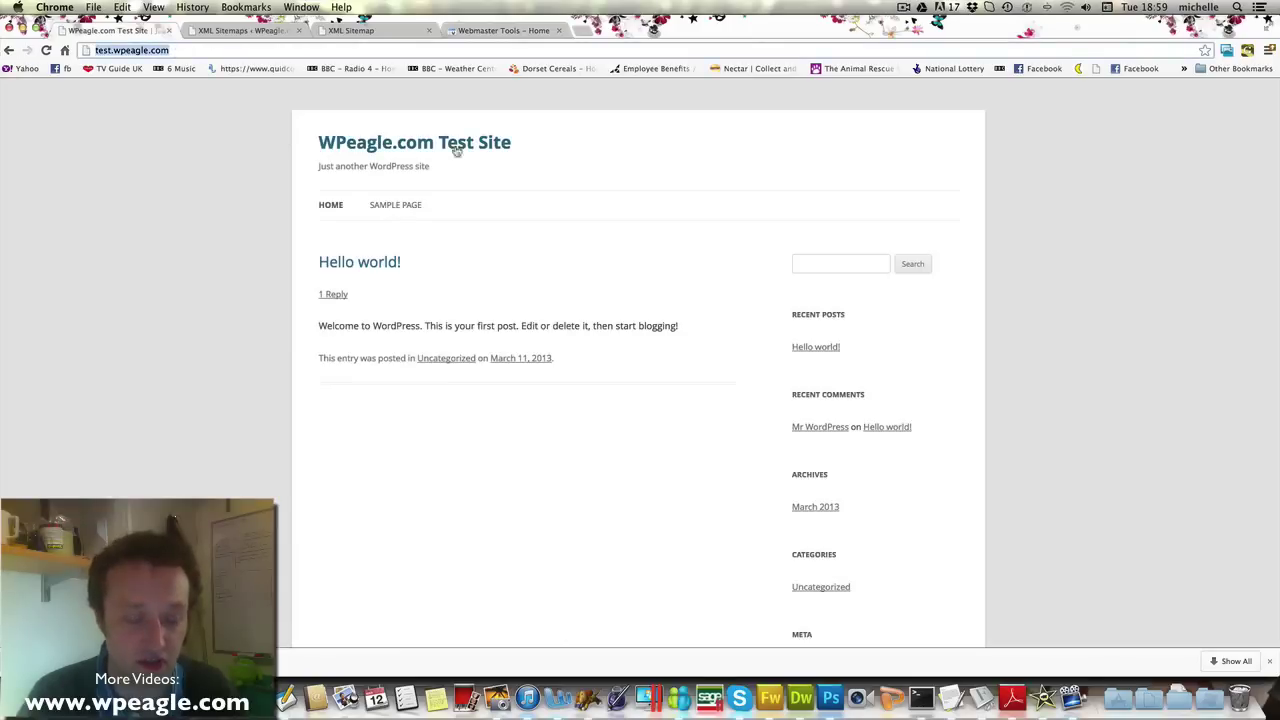
left_click(515, 32)
type("http://test.wpeagle.com/")
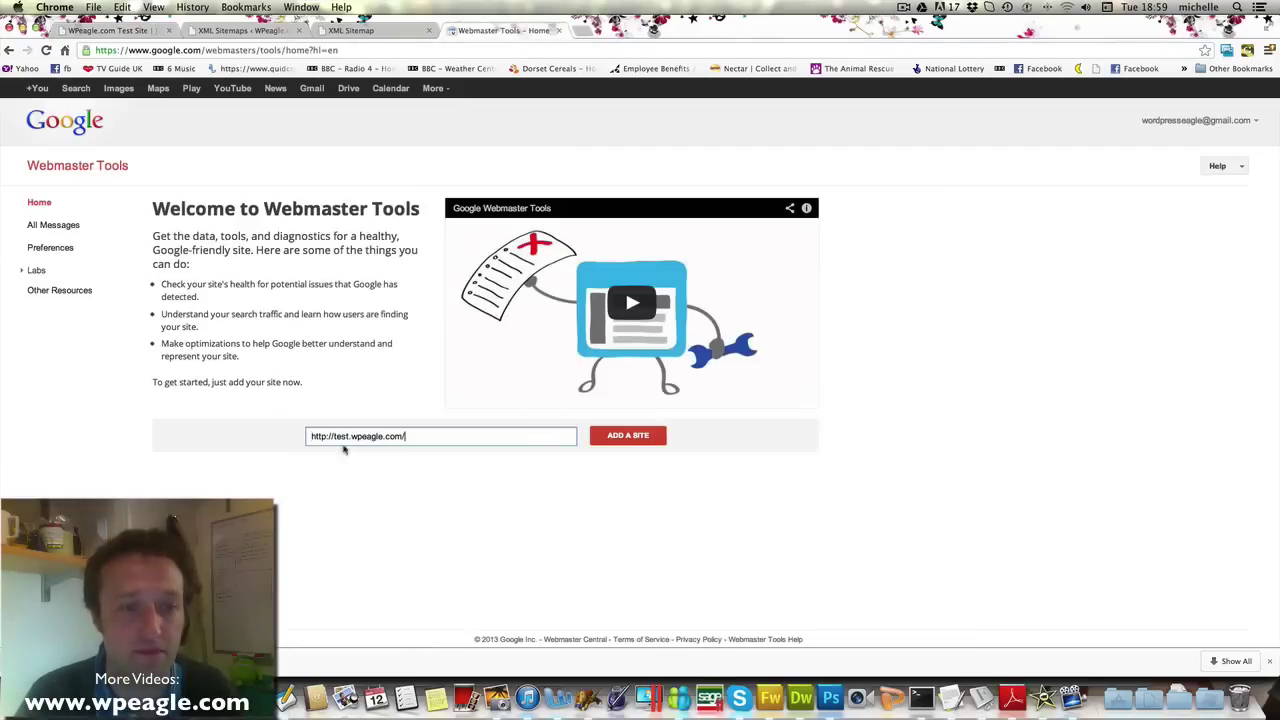
left_click(625, 435)
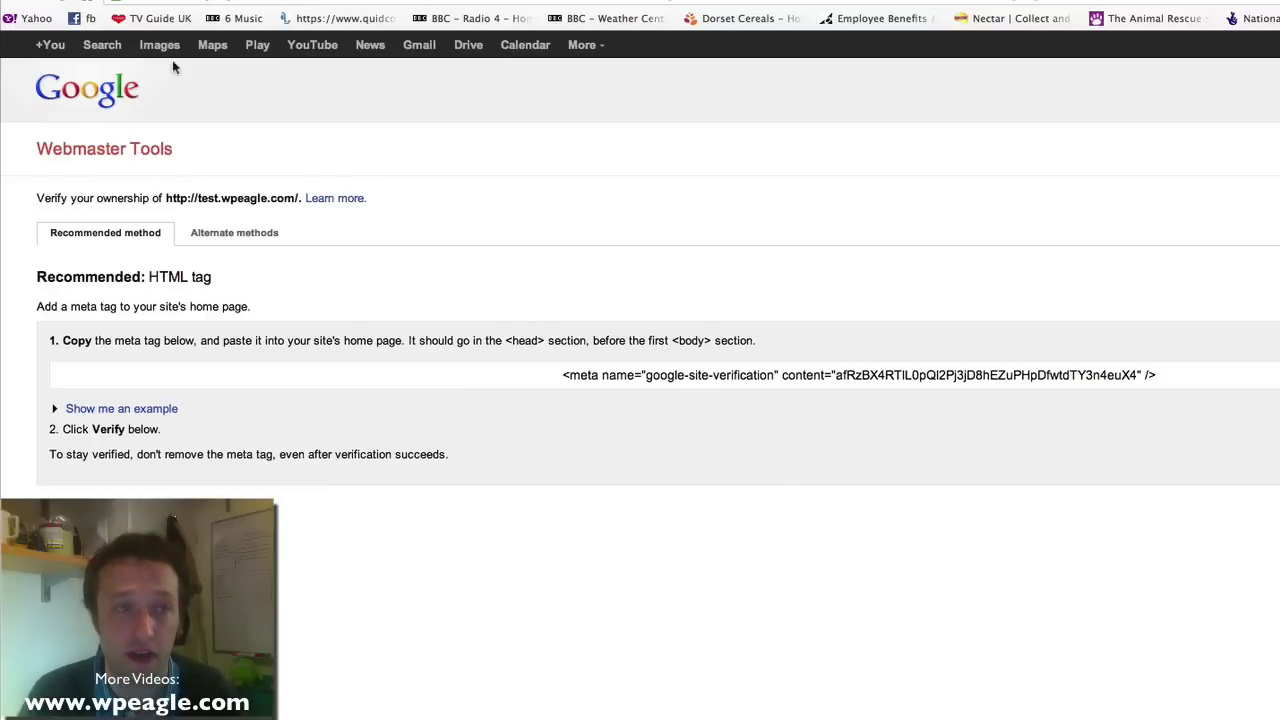
Paste Google's HTML verification meta tag into Yoast's Google Webmaster Tools box on the SEO Dashboard
key("ctrl+Tab")
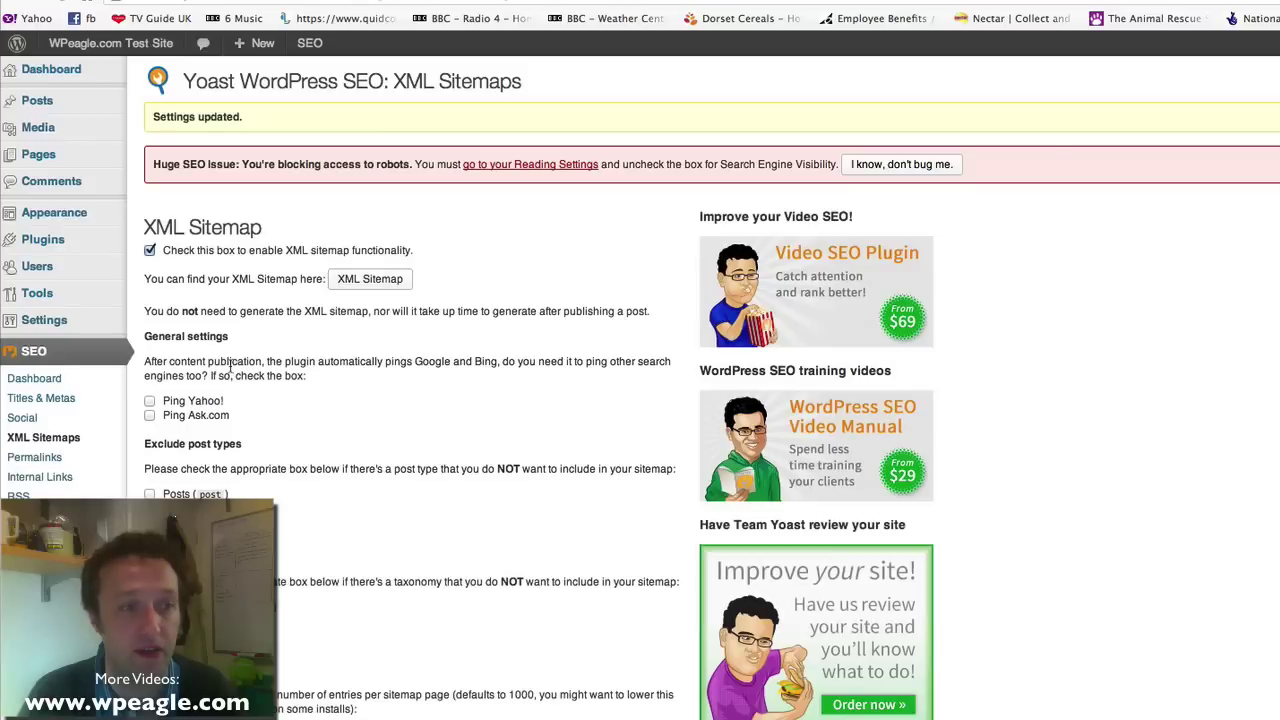
left_click(77, 387)
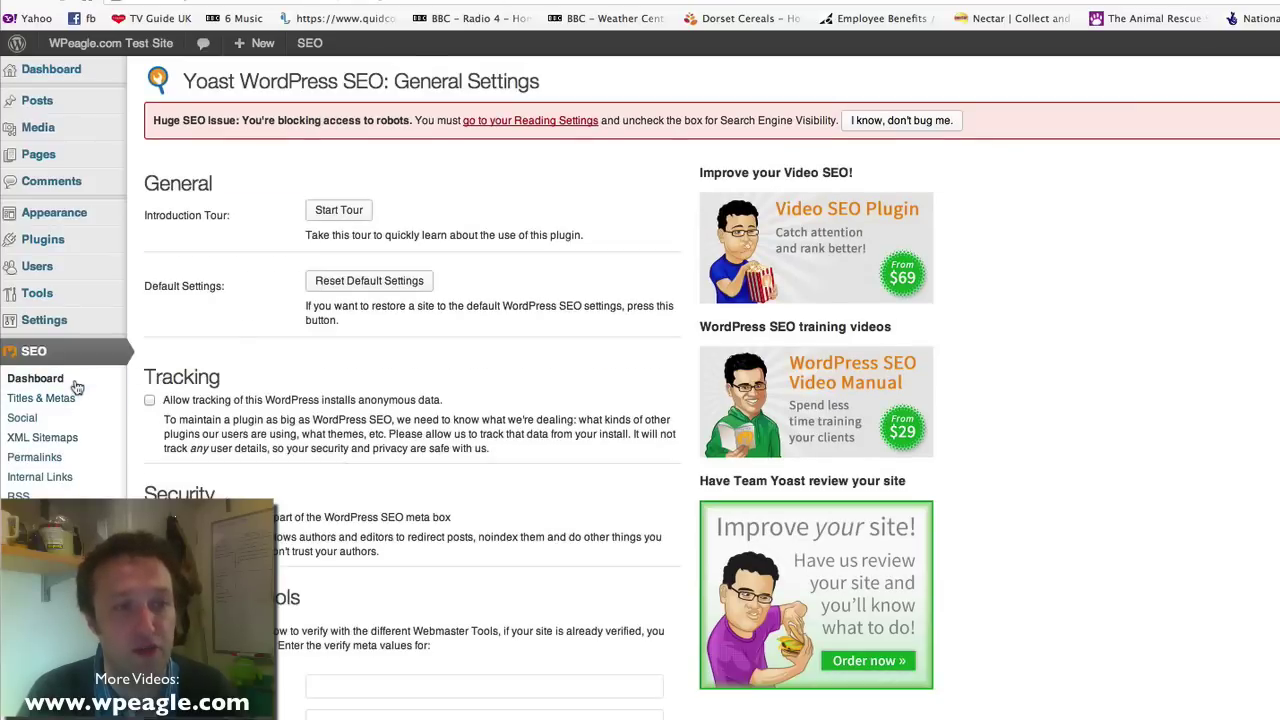
scroll(283, 428, "down", 2)
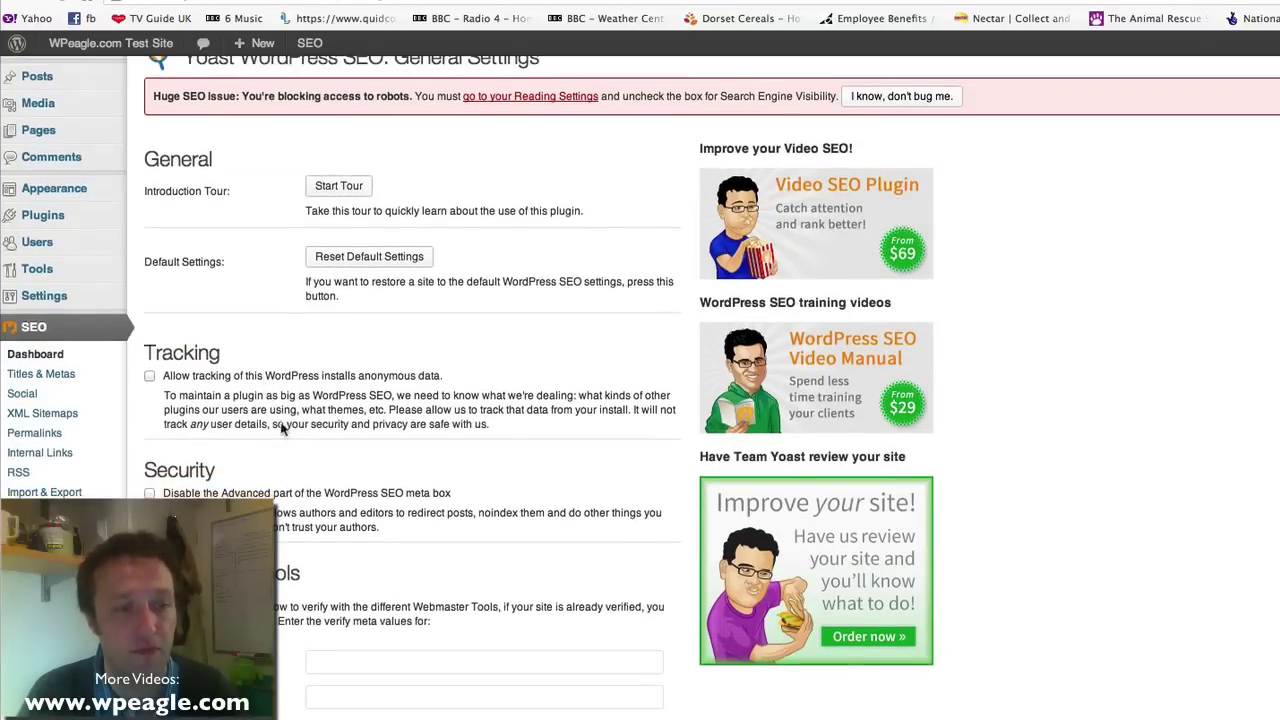
left_click(417, 660)
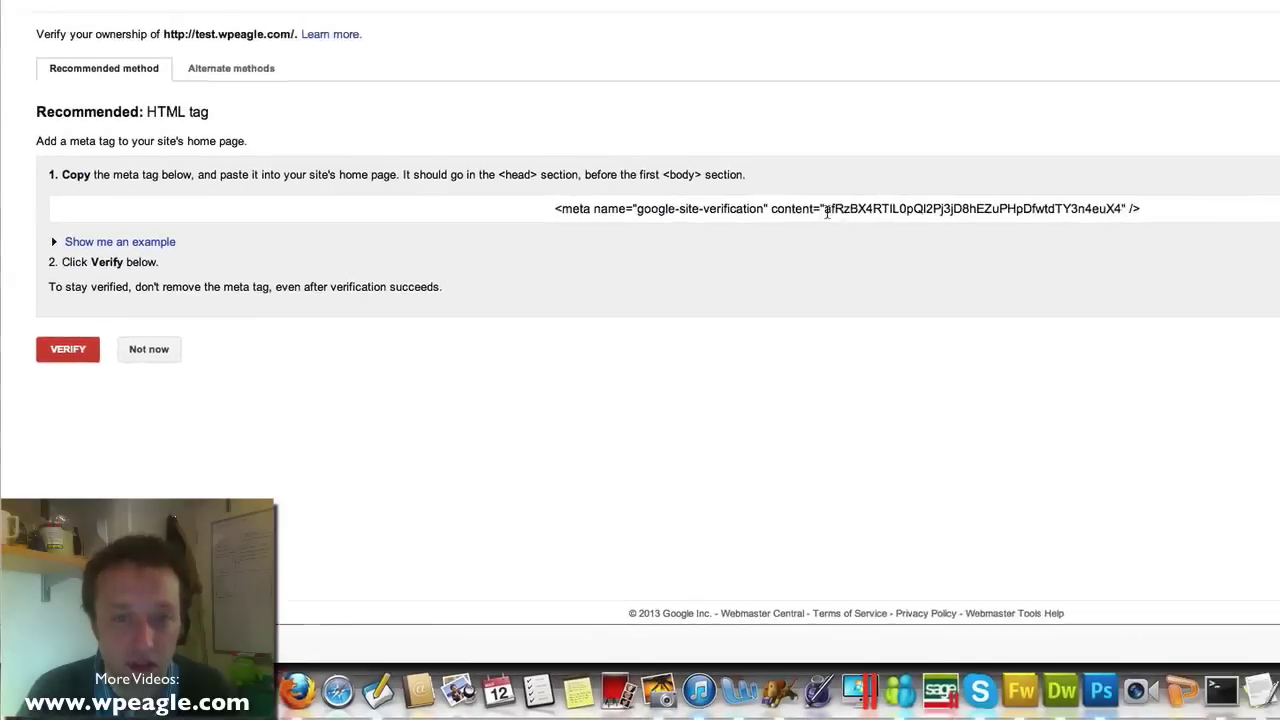
left_click_drag(776, 239, 1062, 240)
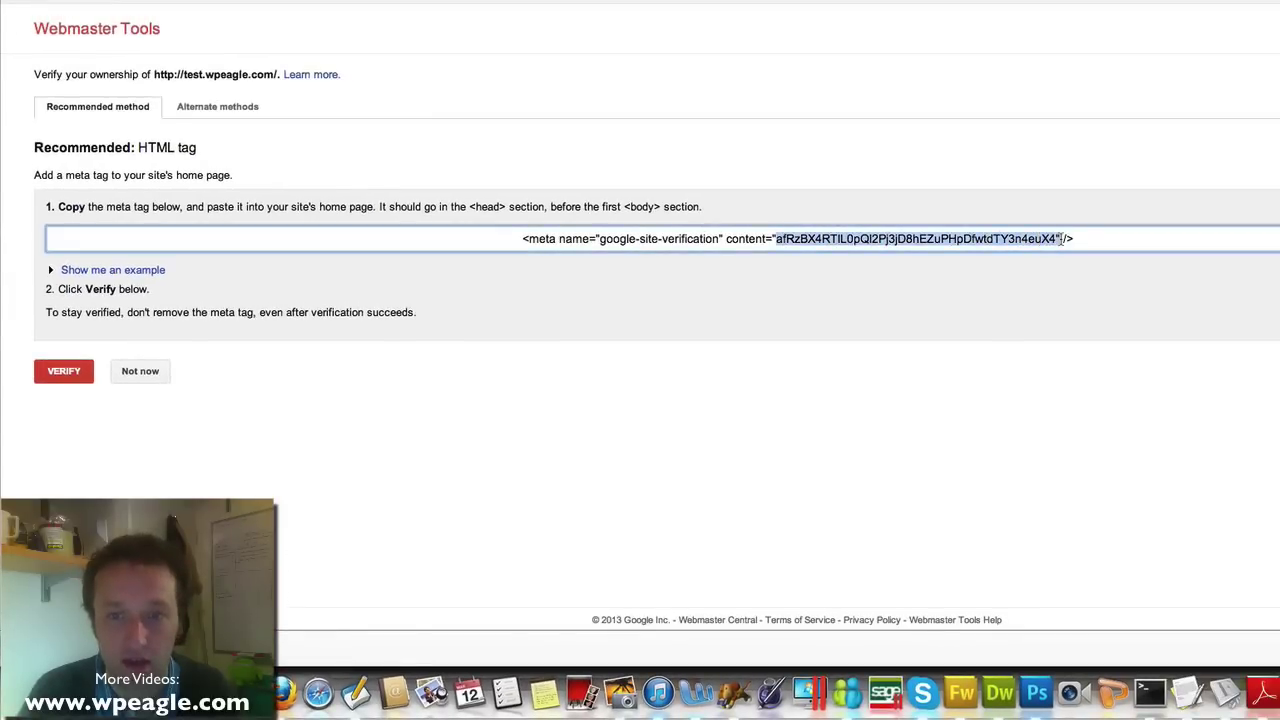
left_click(992, 236)
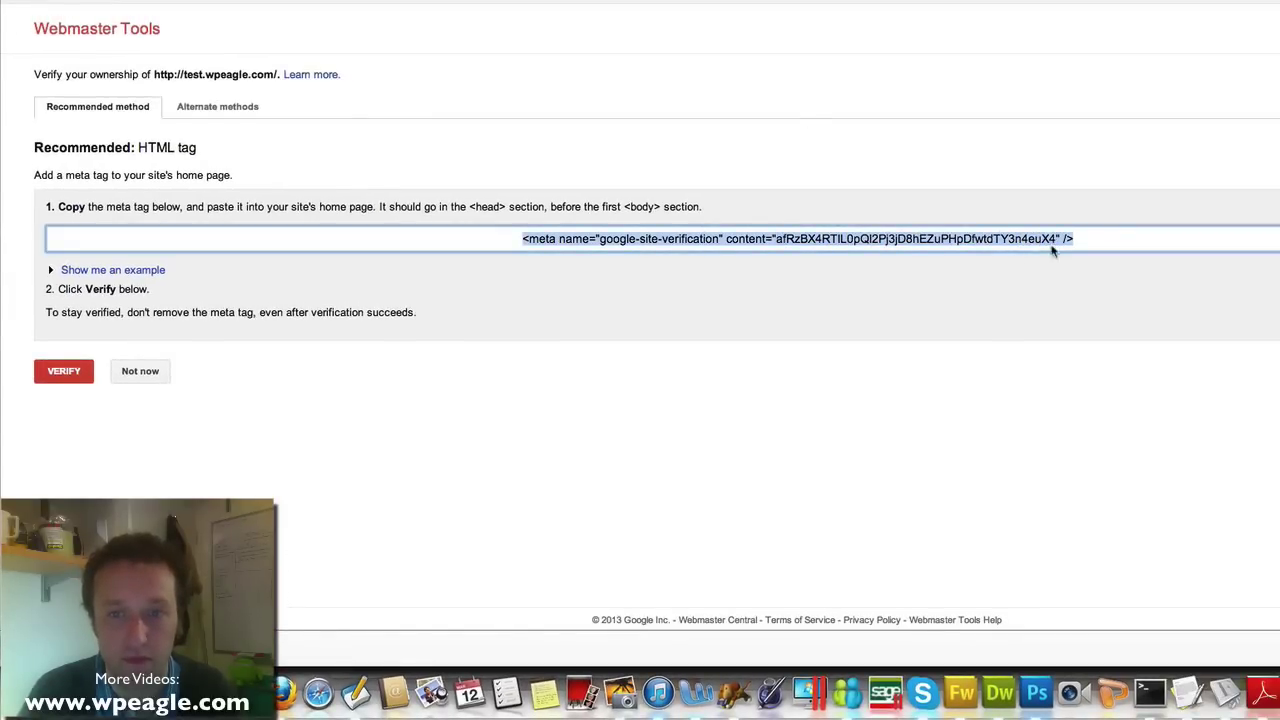
left_click_drag(1056, 238, 778, 237)
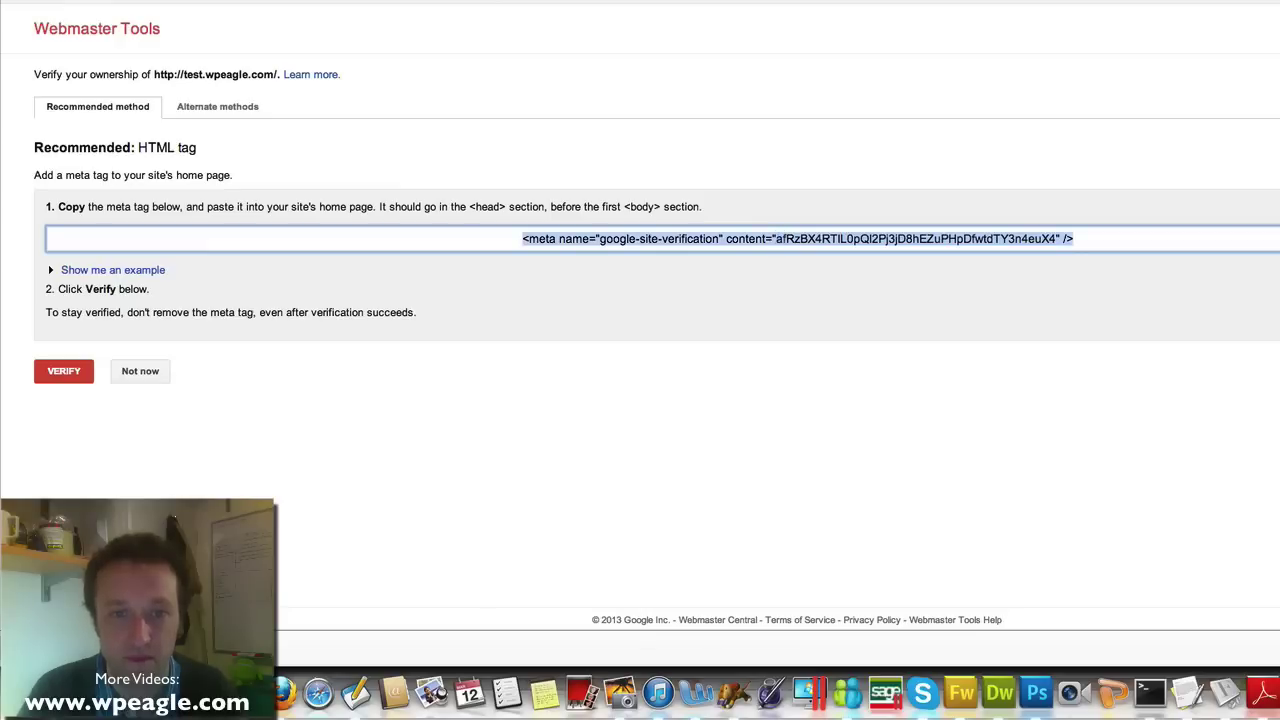
left_click(780, 237)
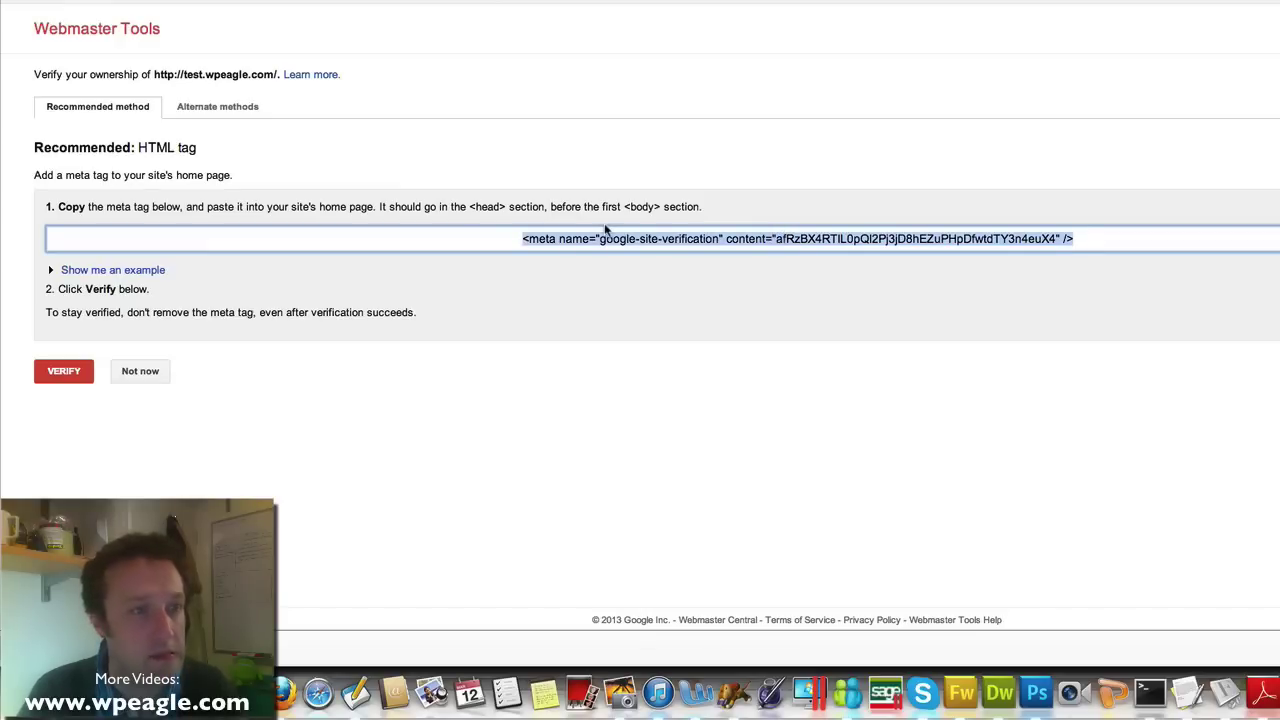
key("ctrl+Tab")
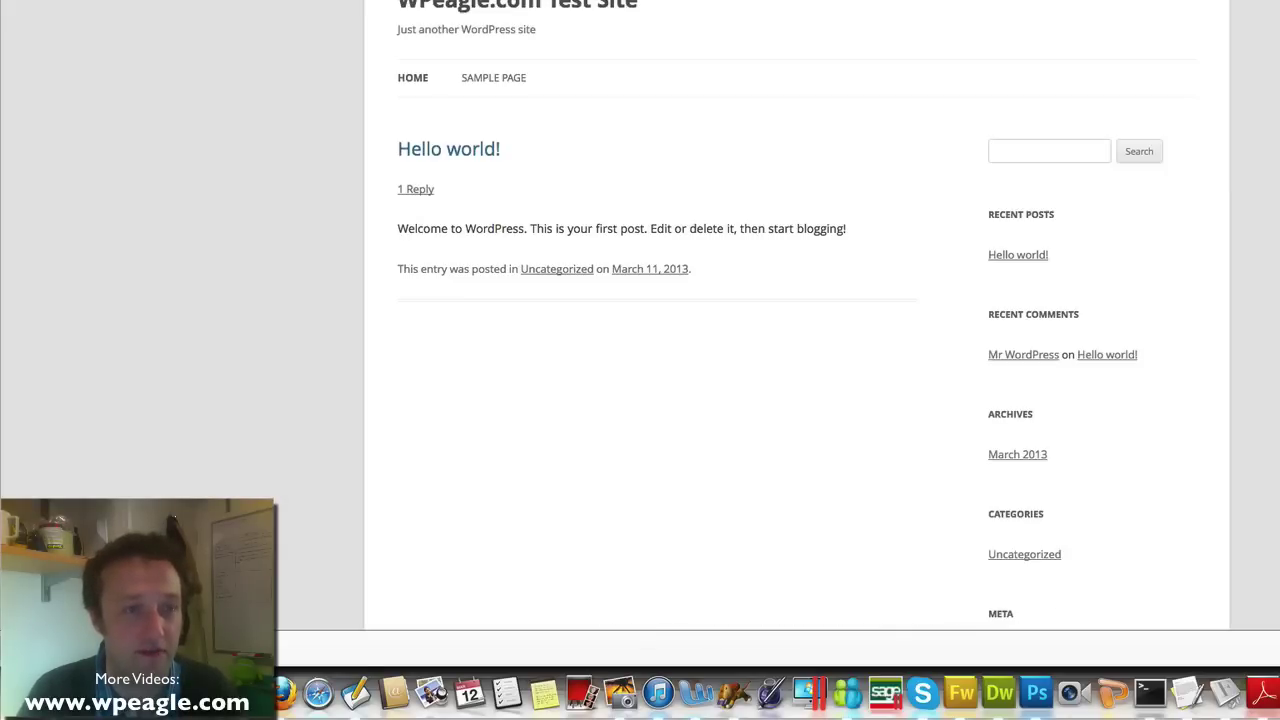
key("ctrl+shift+Tab")
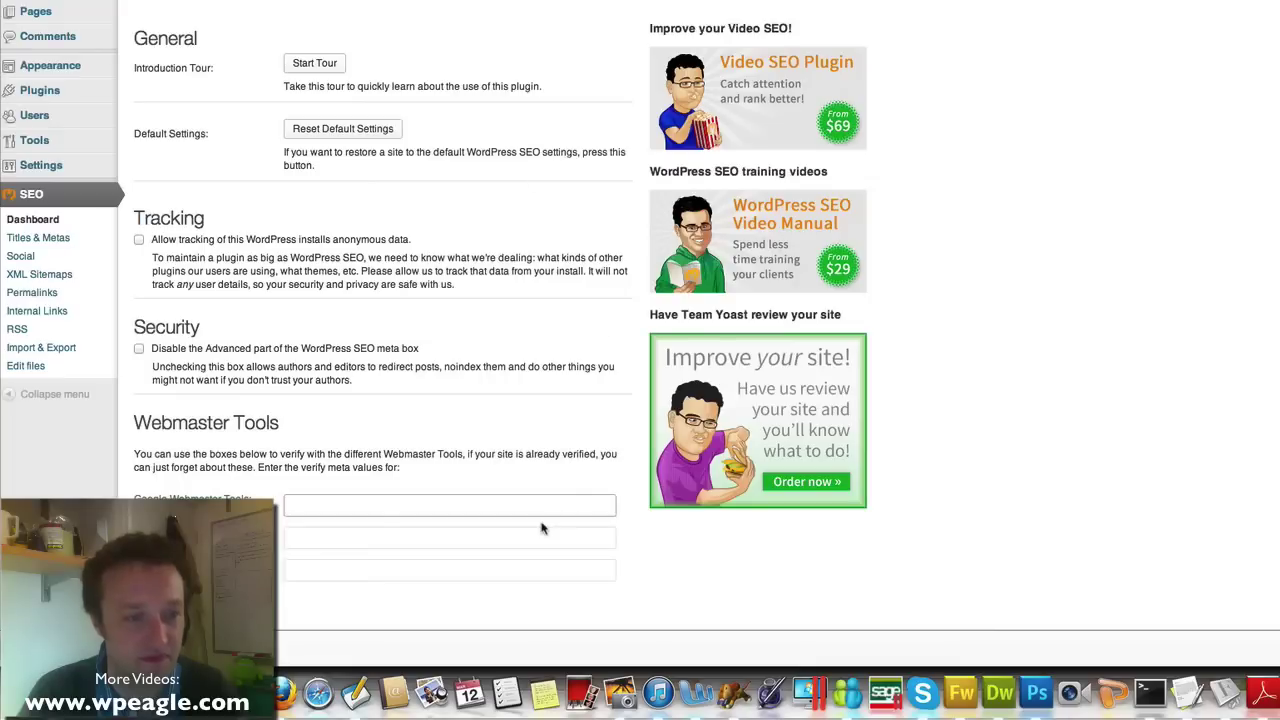
type("<meta name=\"google-site-verification\" content=\"afRzBX4RTlL0pQl2Pj3jD8hEZuPHpDfwtdTY3n4euX4\" />")
Strip the meta tag wrapper so only the verification code remains, then save the settings
double_click(352, 504)
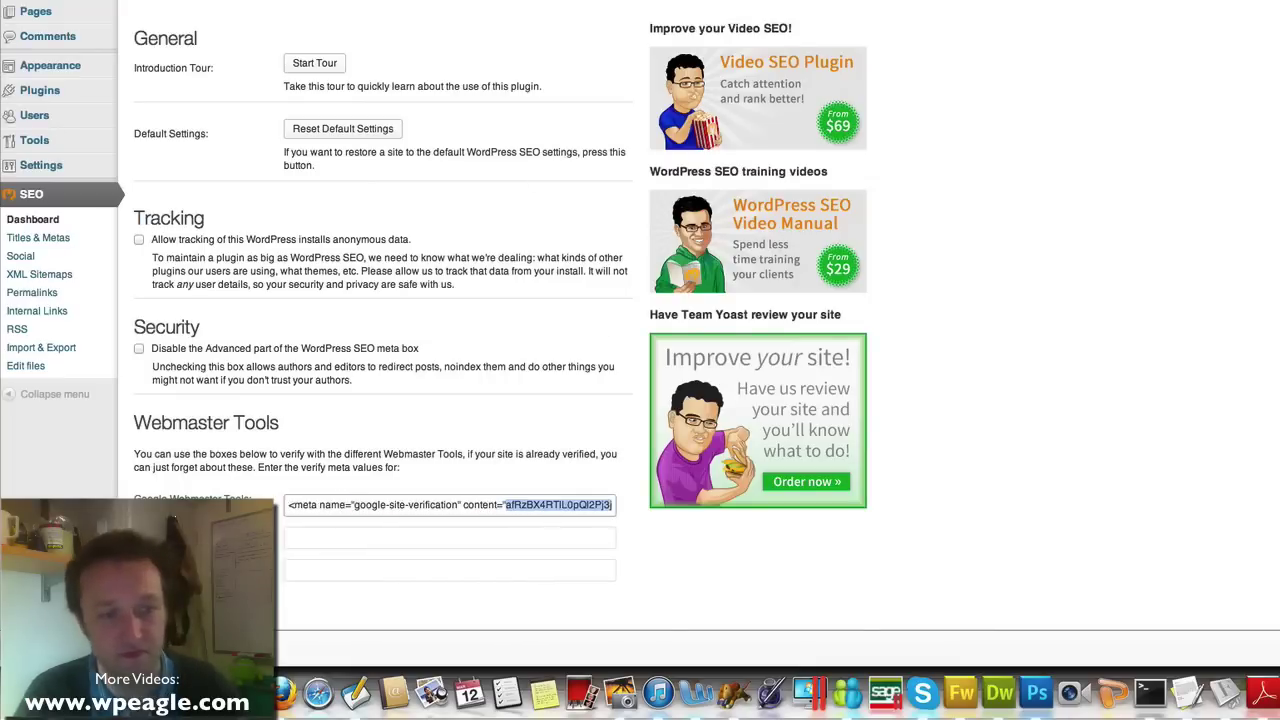
key("Right")
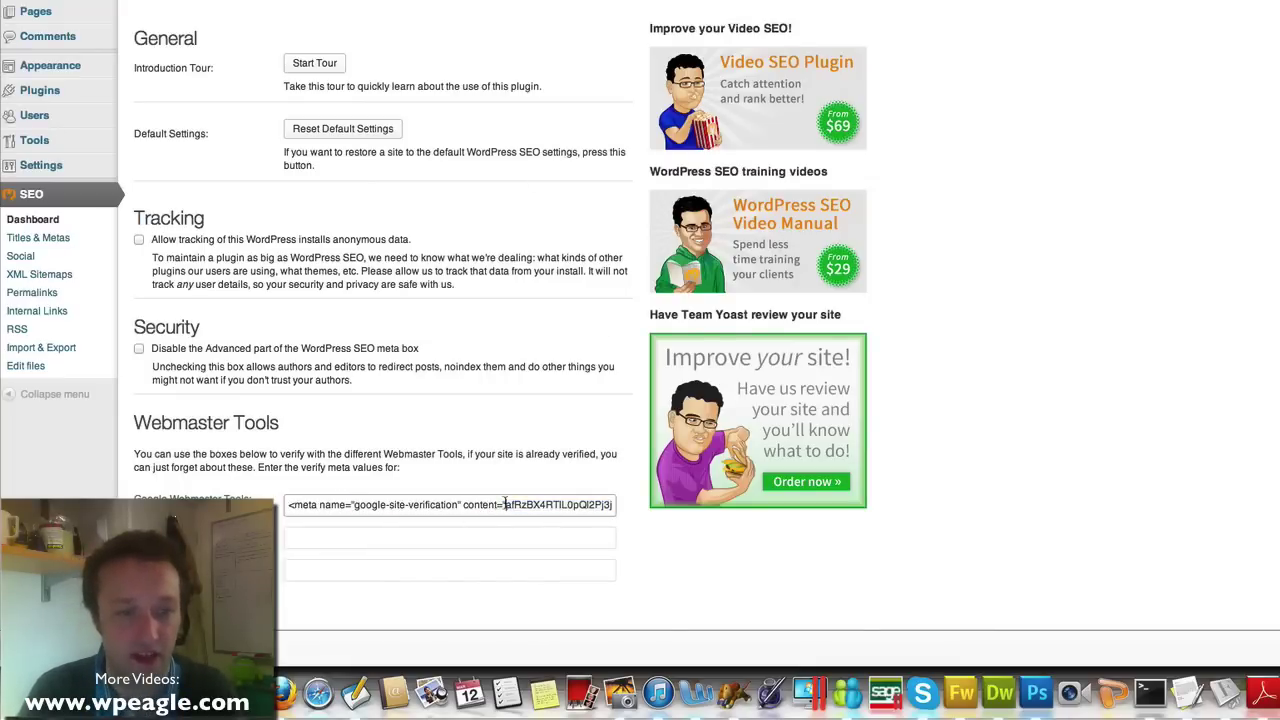
key("super+shift+Left")
key("BackSpace")
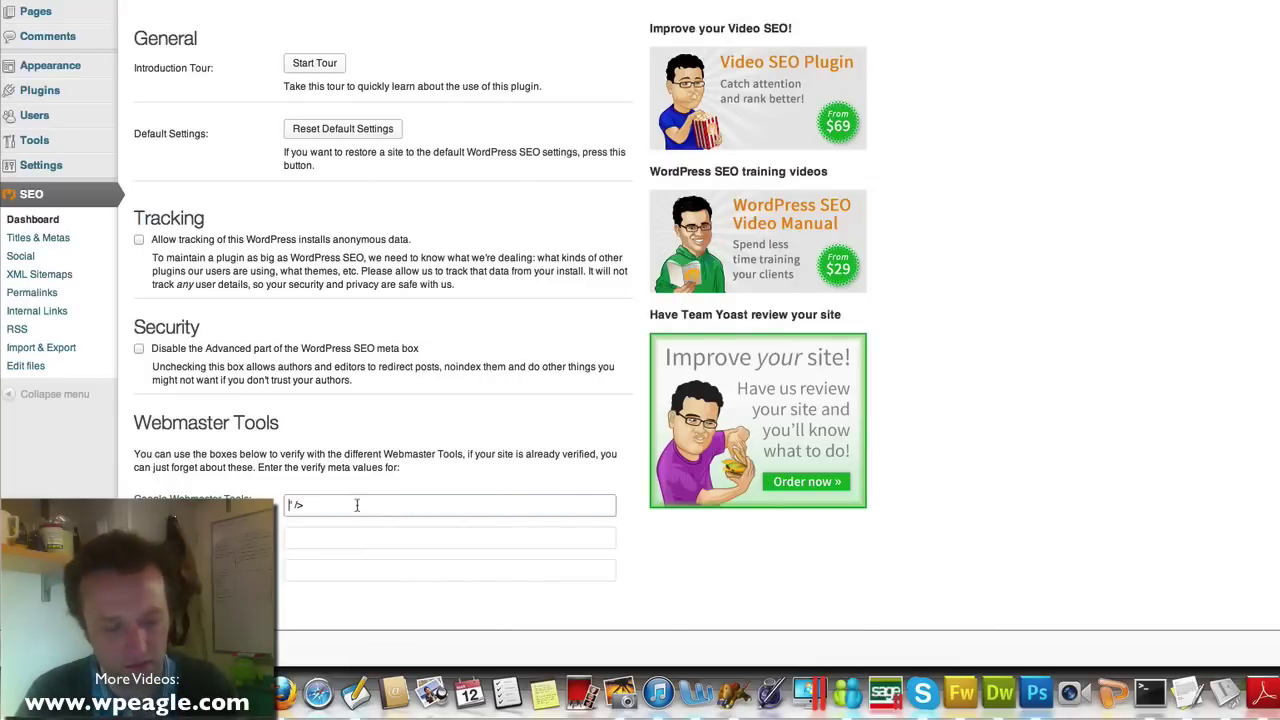
key("super+z")
left_click(488, 504)
key("super+shift+Left")
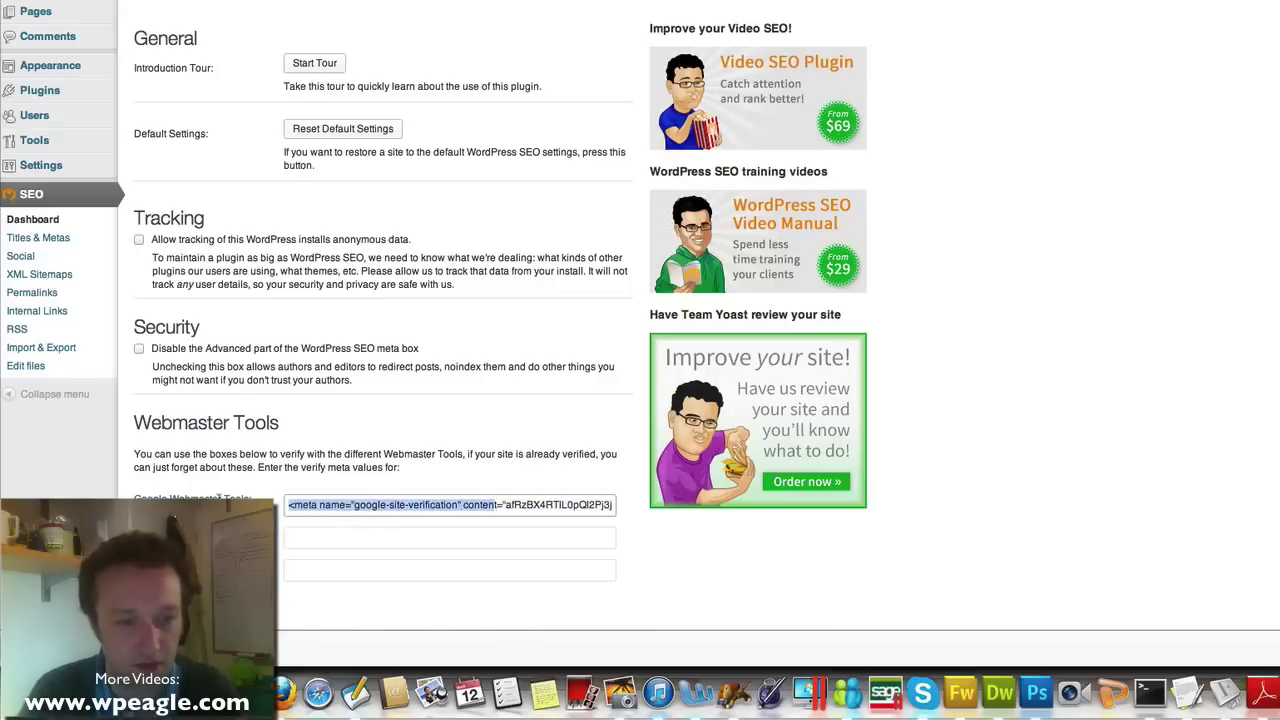
key("BackSpace")
key("Delete")
key("Delete")
key("Delete")
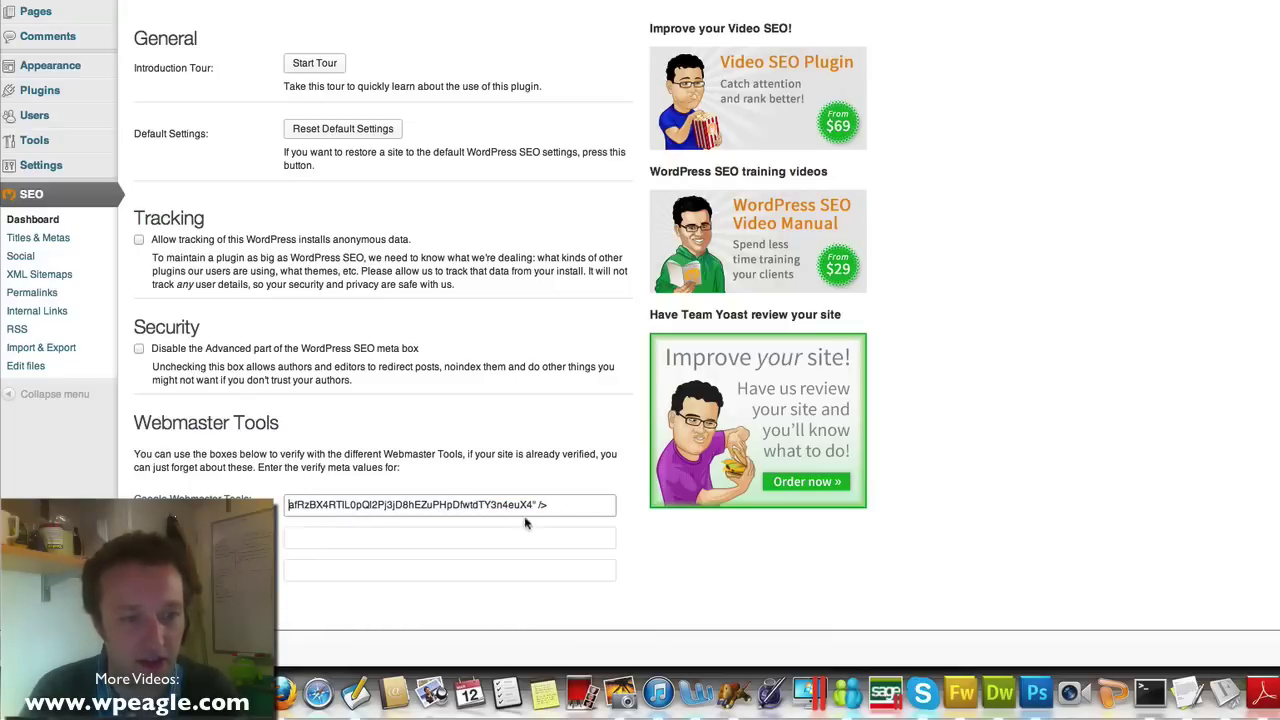
mouse_move(548, 504)
left_mouse_down()
mouse_move(292, 504)
mouse_move(532, 504)
left_mouse_up()
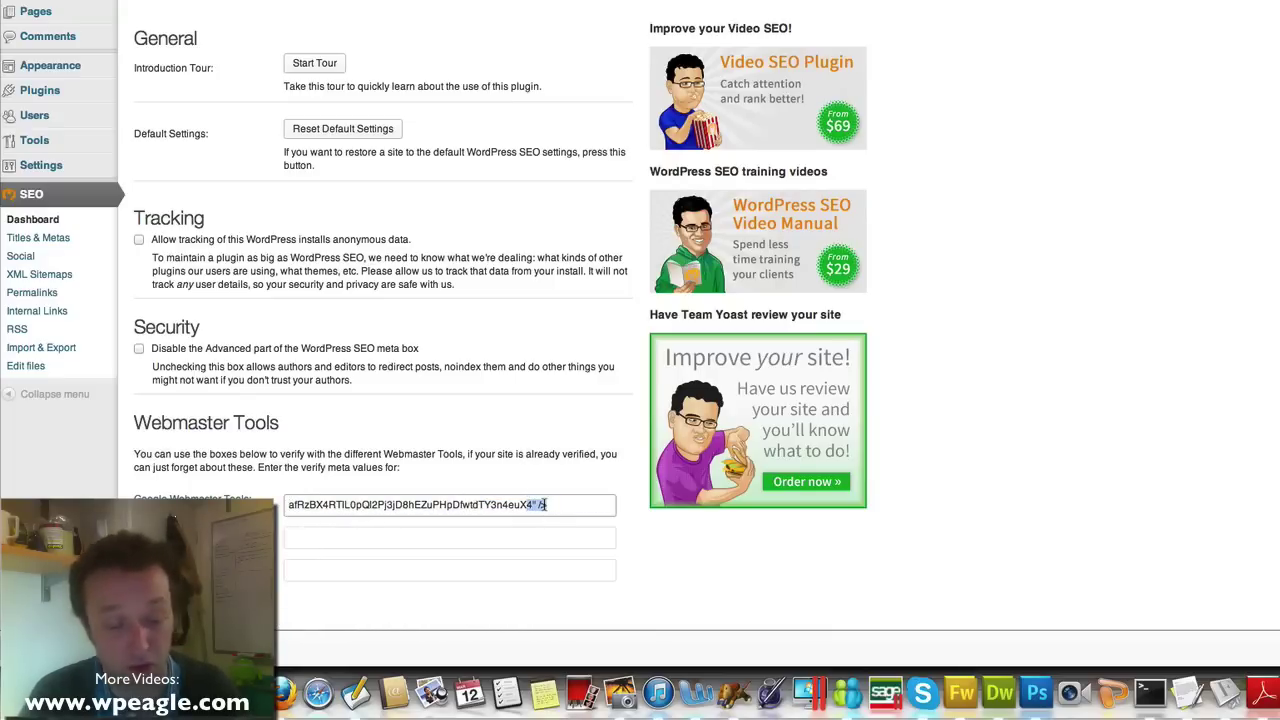
key("BackSpace")
left_click(601, 290)
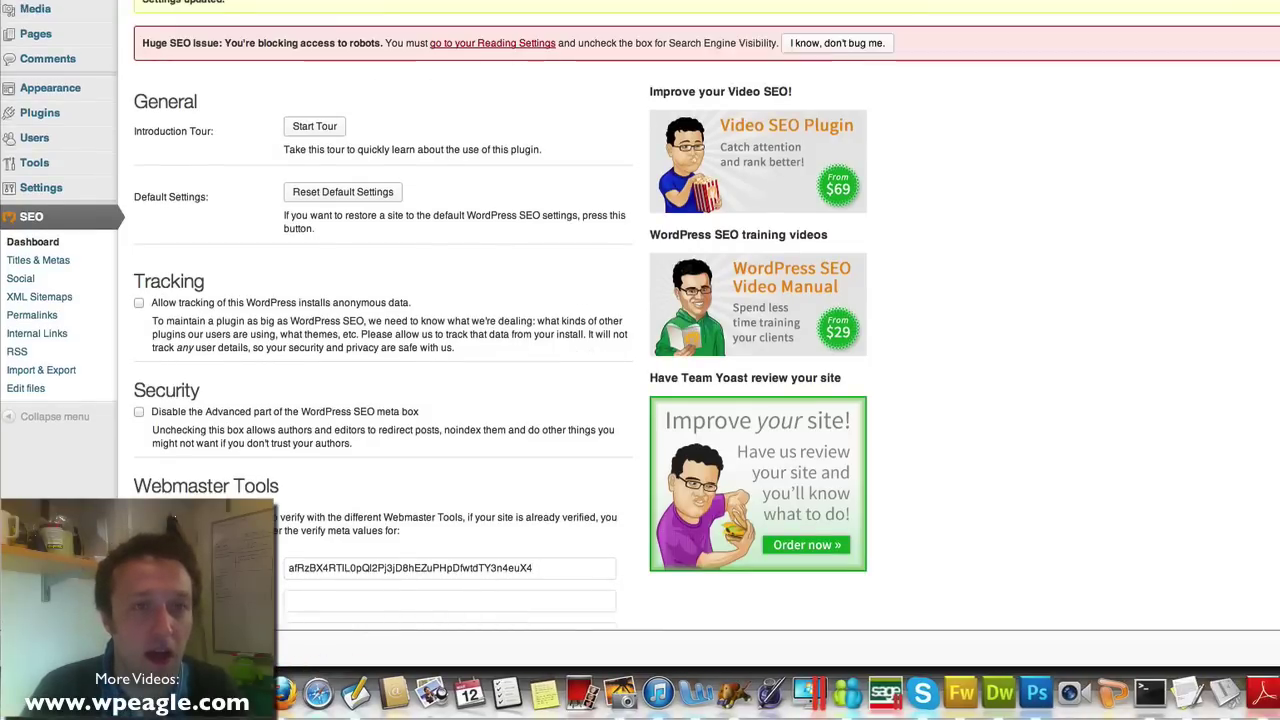
key("ctrl+Tab")
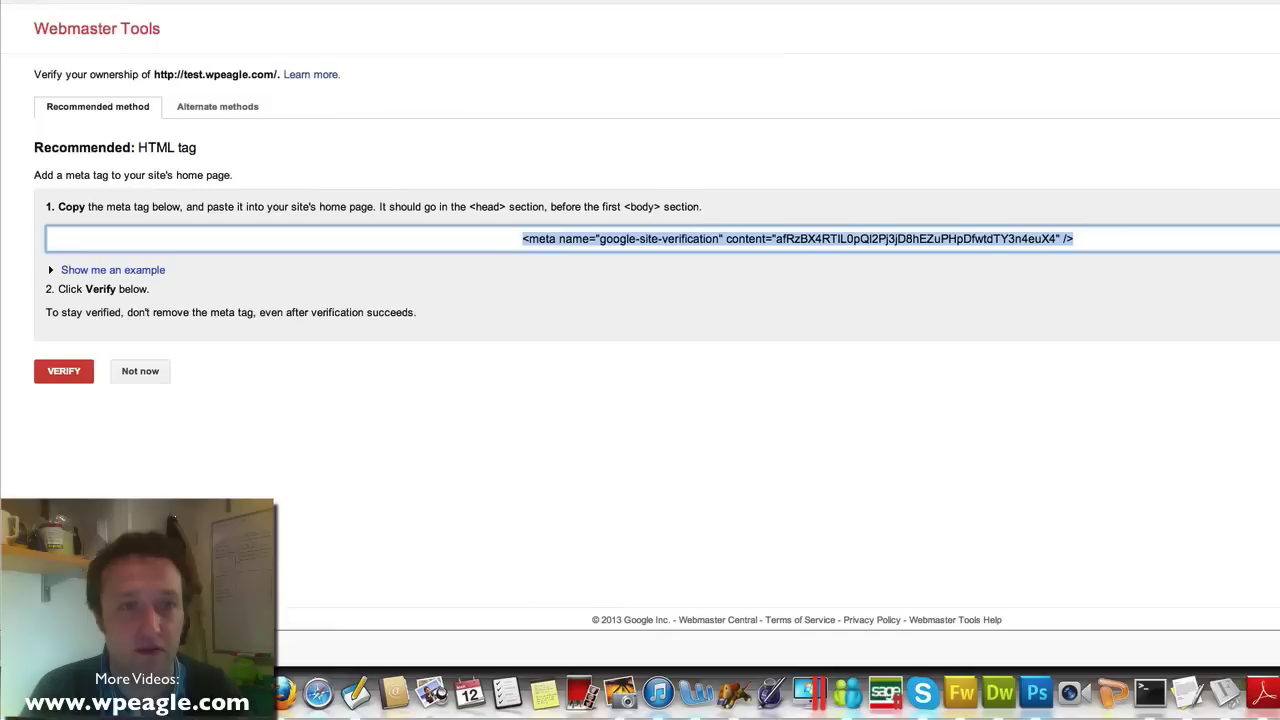
left_click(60, 372)
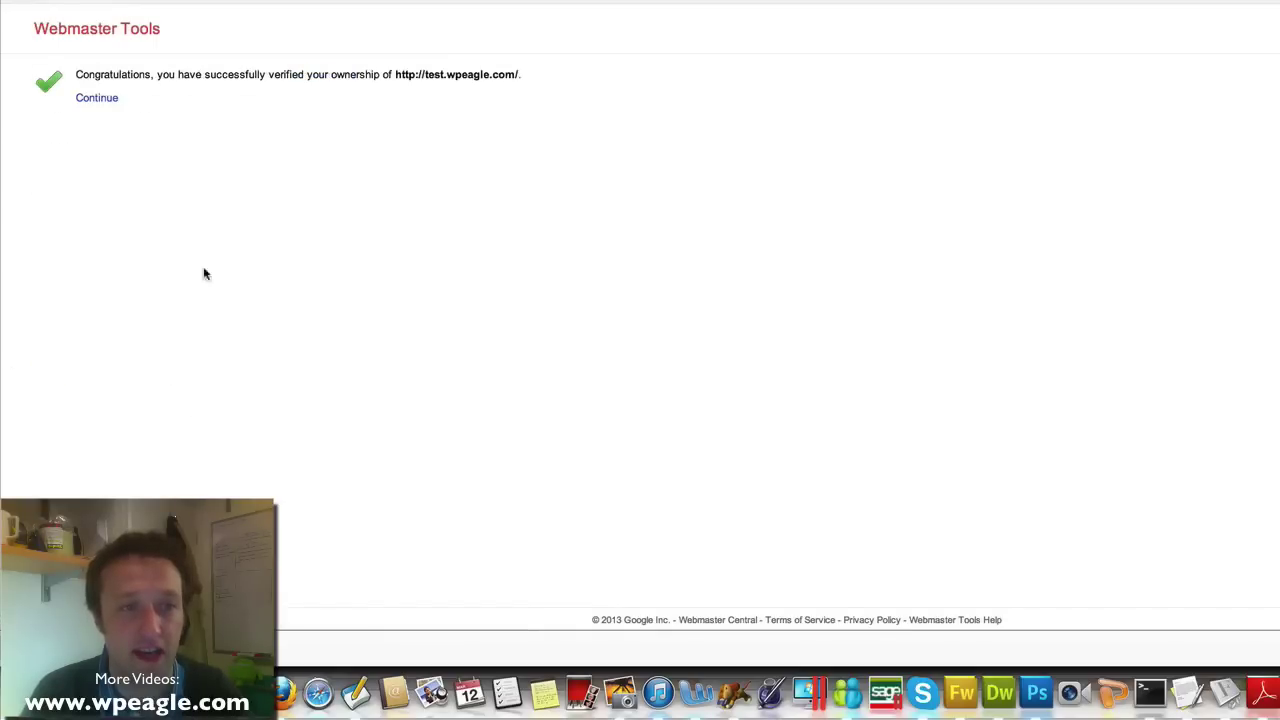
left_click(102, 98)
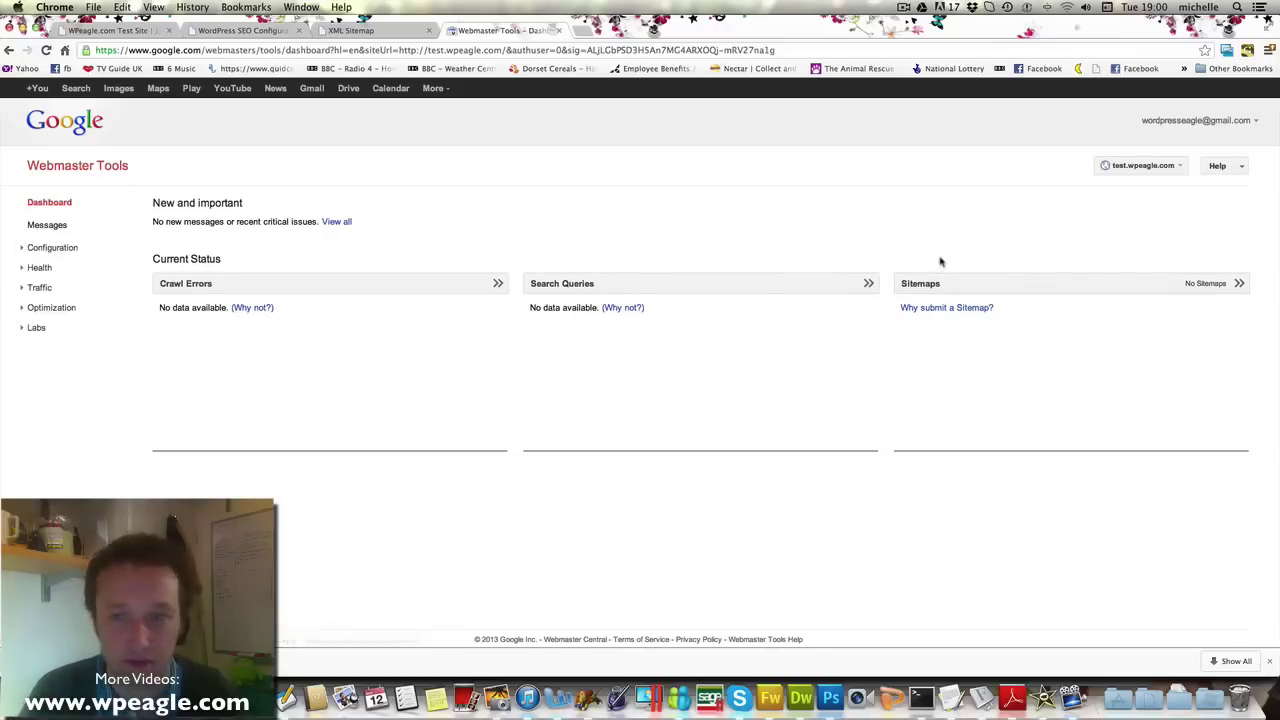
Open the Sitemaps page under Optimization in Webmaster Tools
left_click(954, 309)
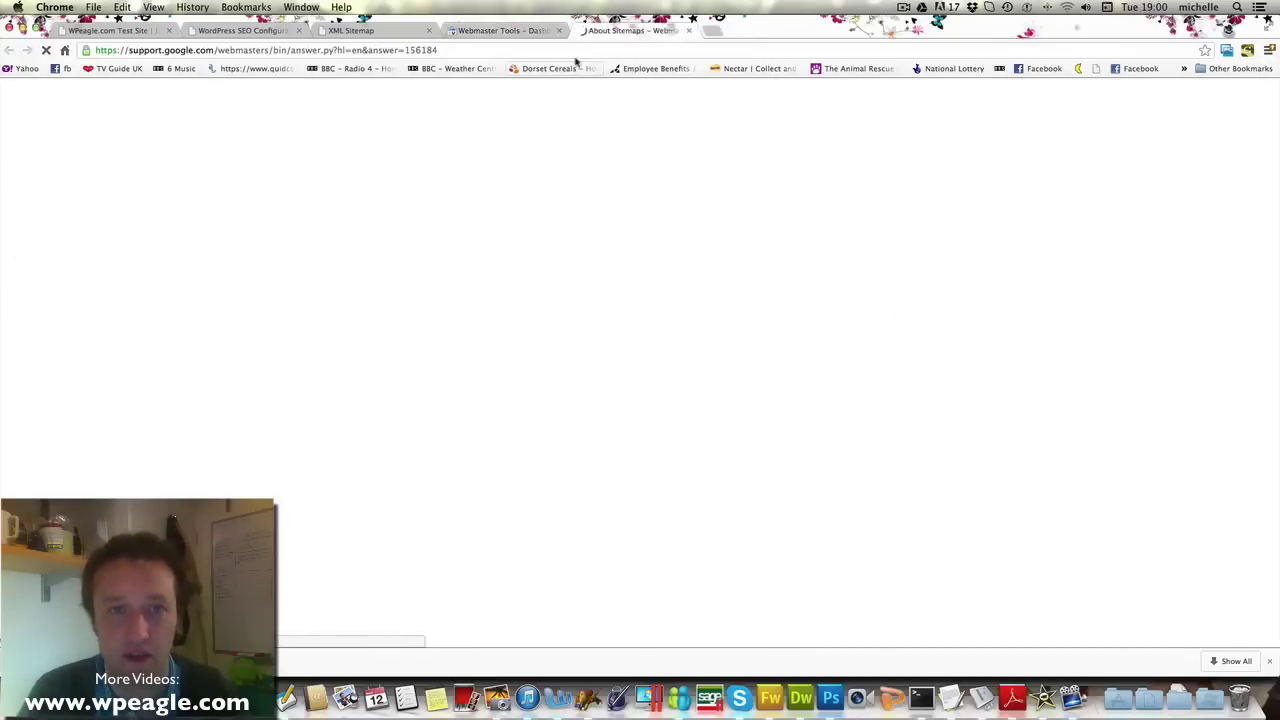
left_click(689, 31)
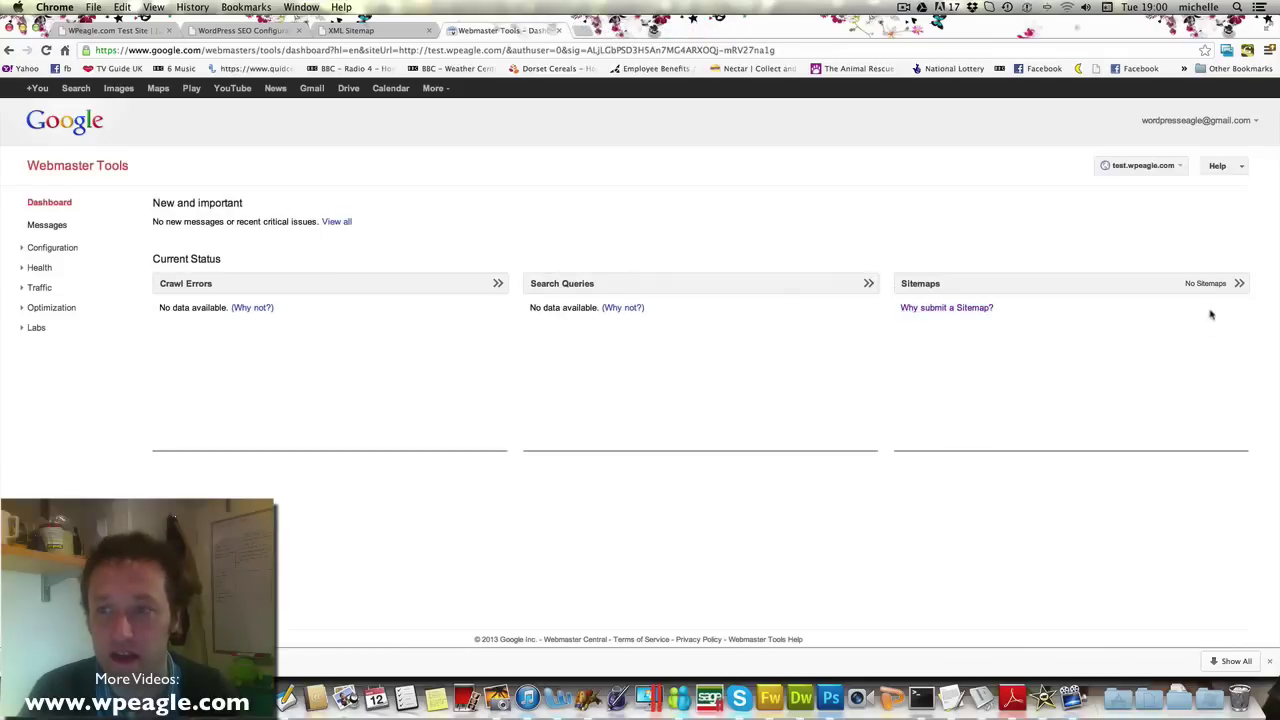
left_click(32, 248)
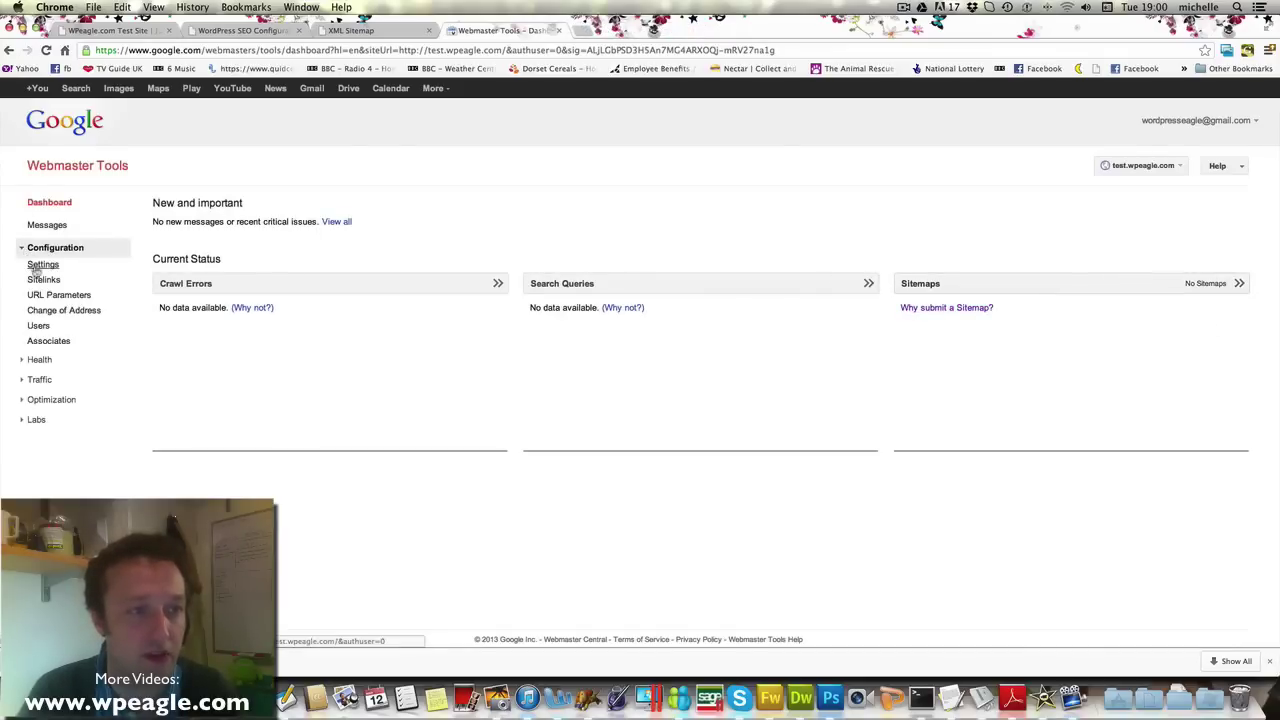
left_click(30, 399)
left_click(38, 415)
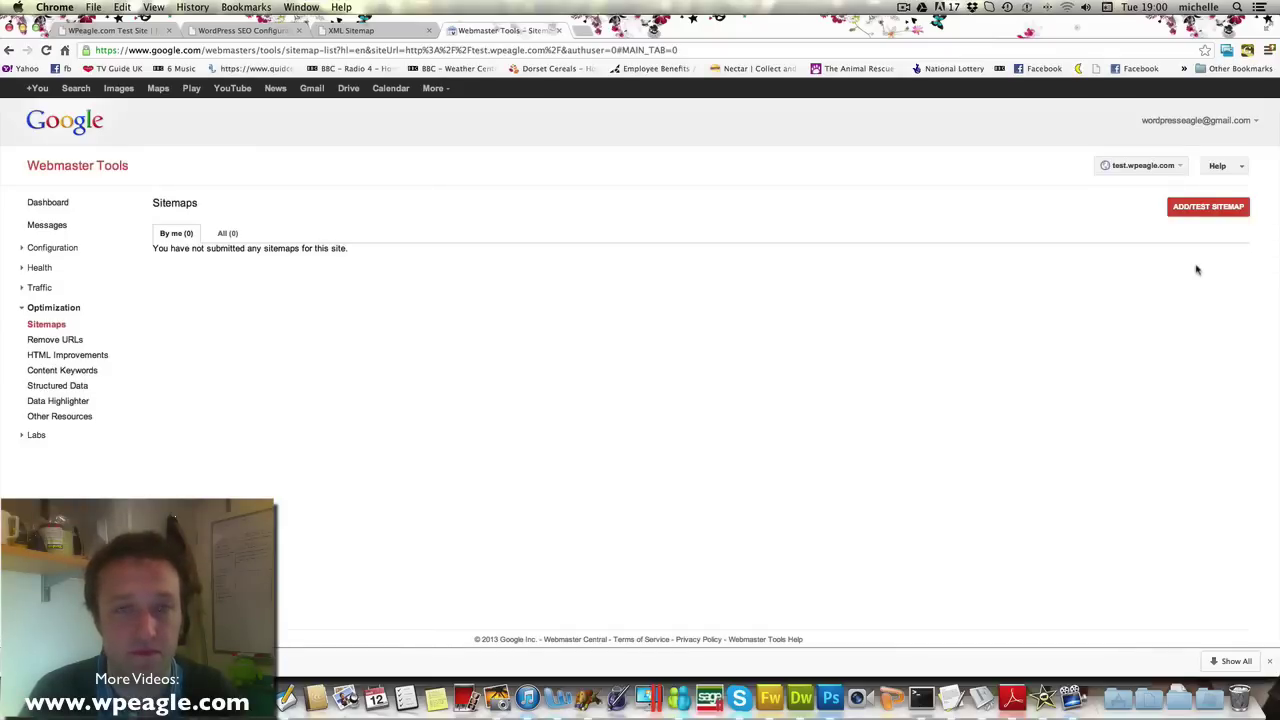
Start a new sitemap and enter sitemap_index.xml, copied from the sitemap tab's address, as its path
left_click(1207, 208)
left_click(1176, 253)
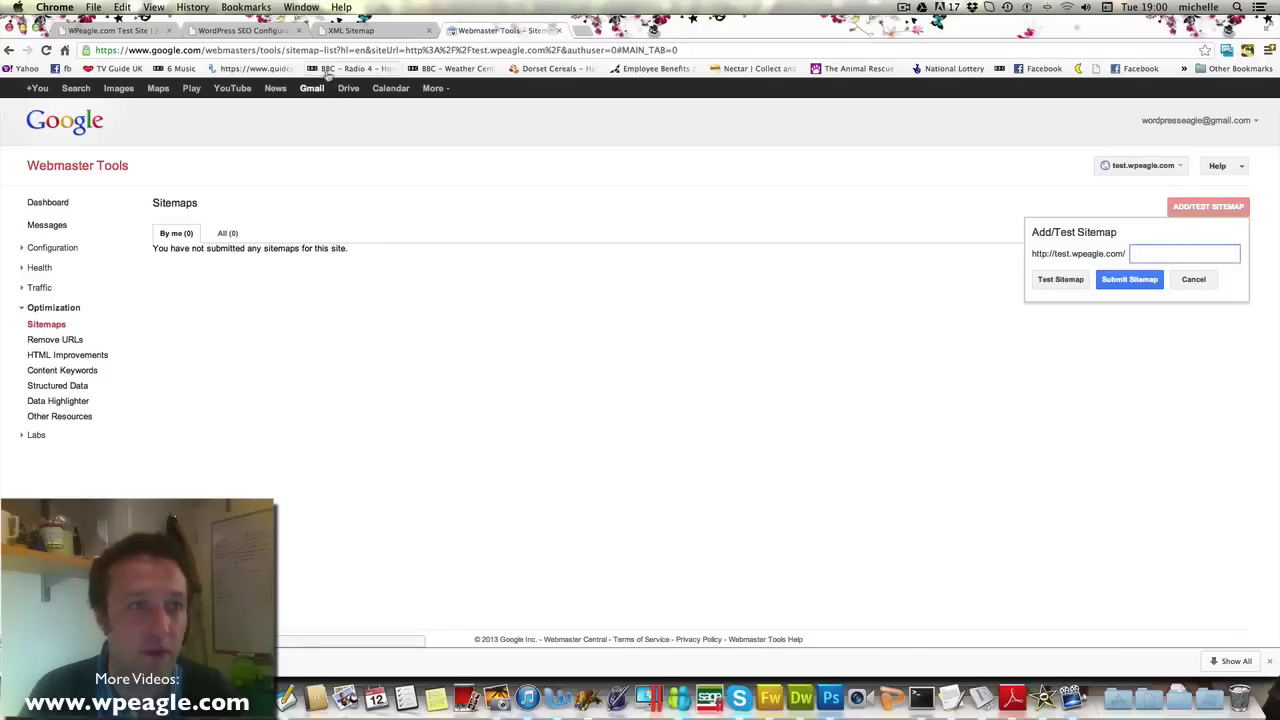
left_click(356, 31)
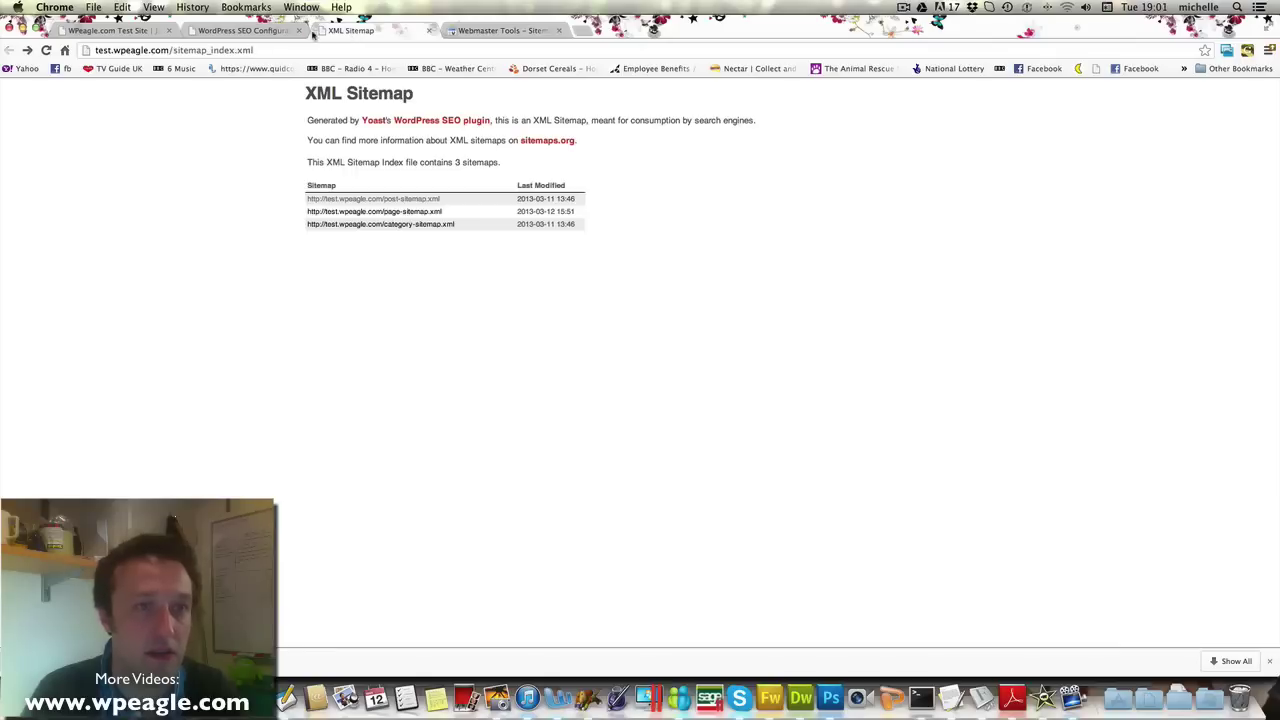
left_click_drag(276, 48, 175, 50)
key("super+c")
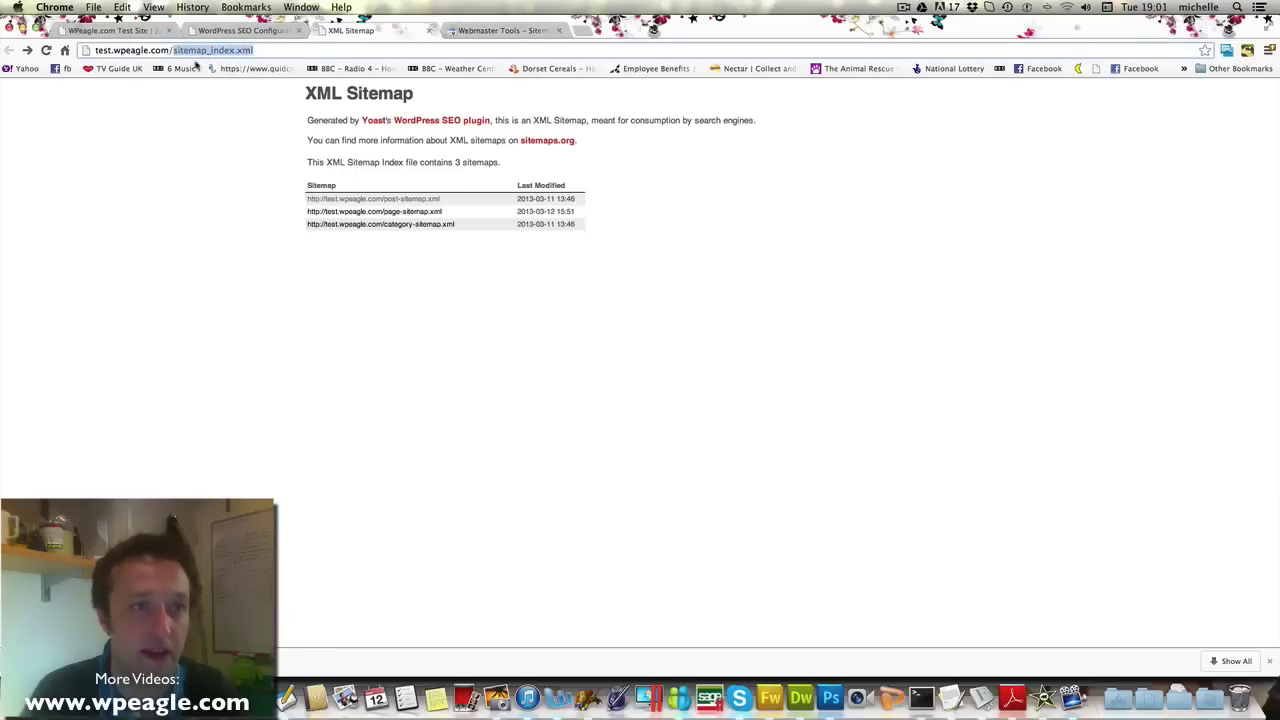
left_click(491, 31)
key("super+v")
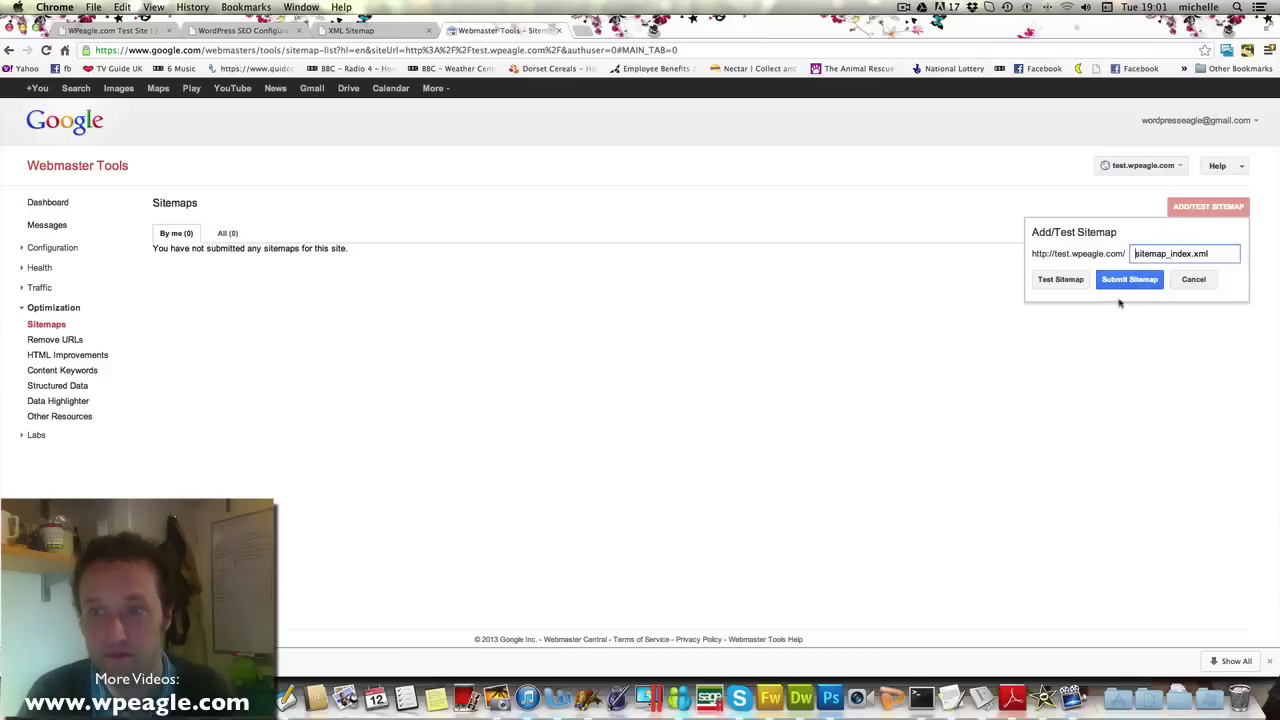
Submit sitemap_index.xml and inspect its error: URL restricted by robots.txt
left_click(1112, 285)
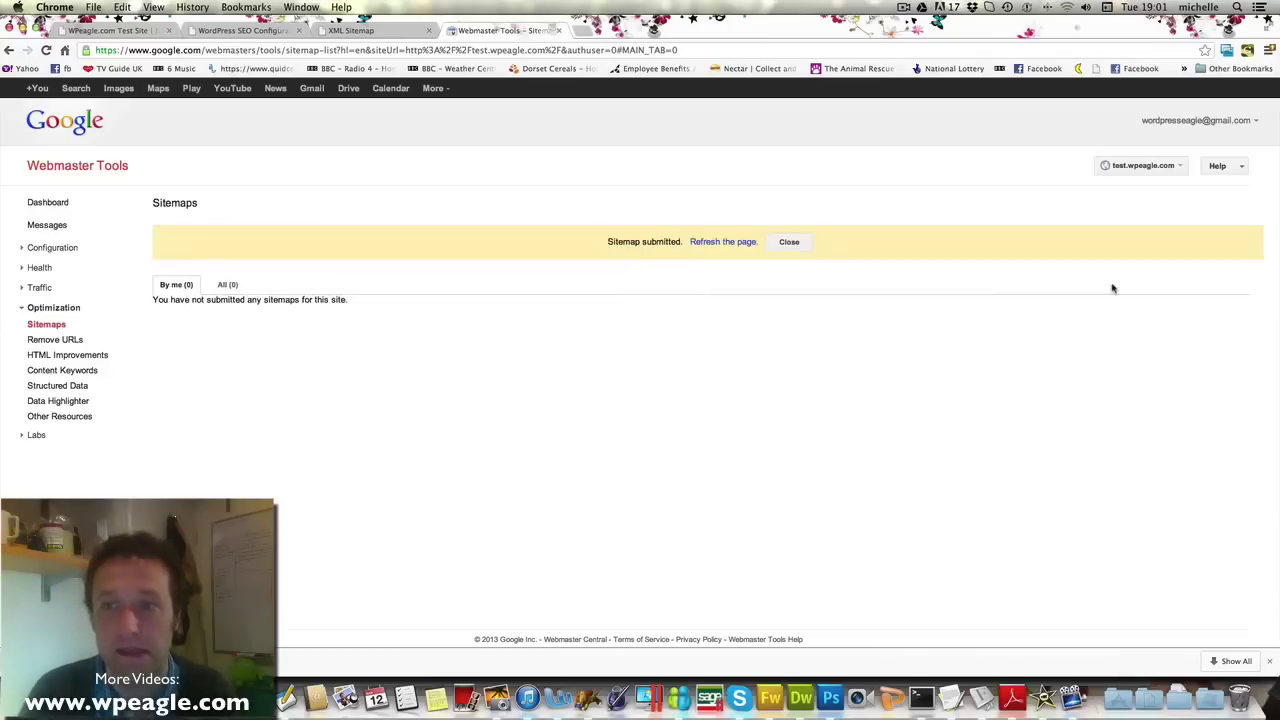
left_click(723, 241)
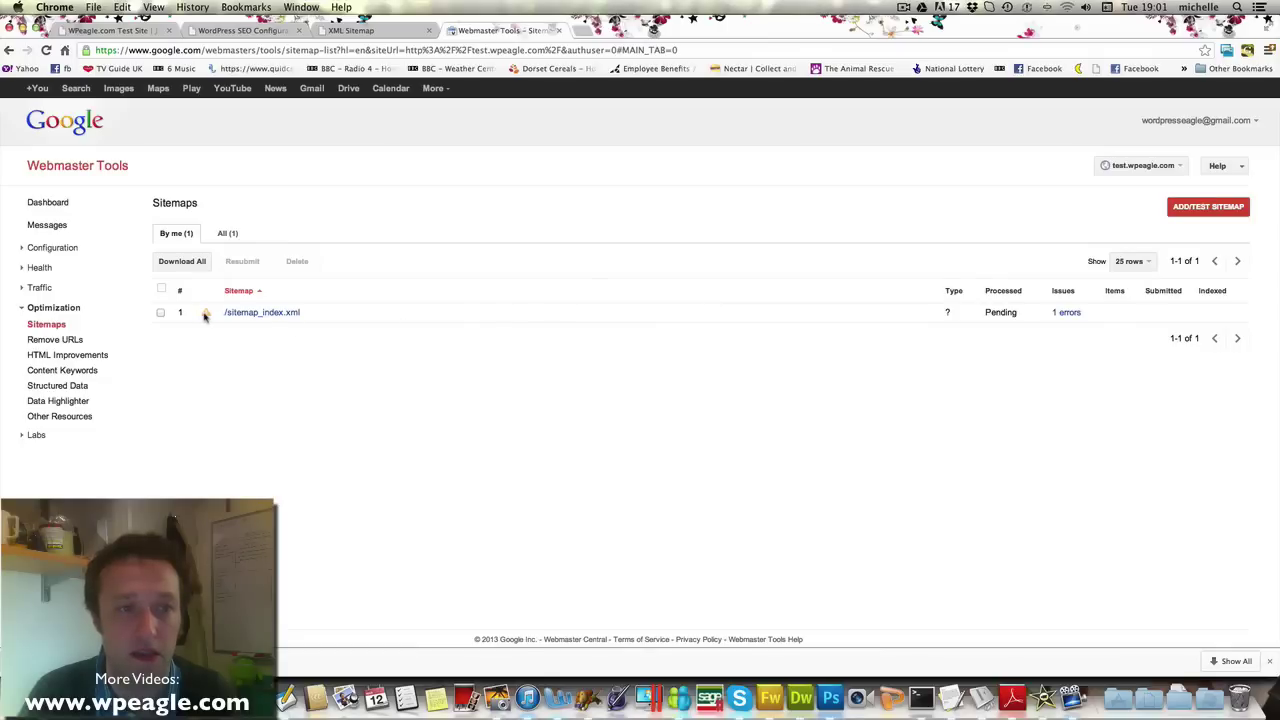
left_click(1066, 312)
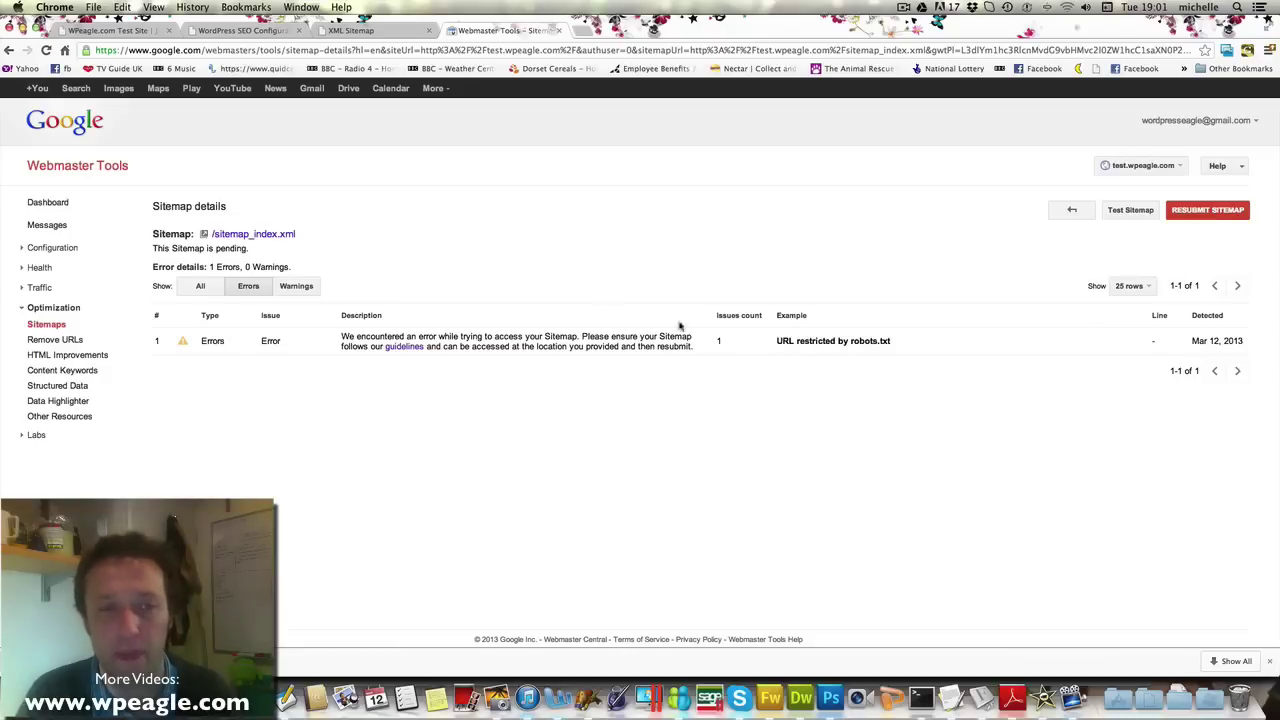
left_click(107, 31)
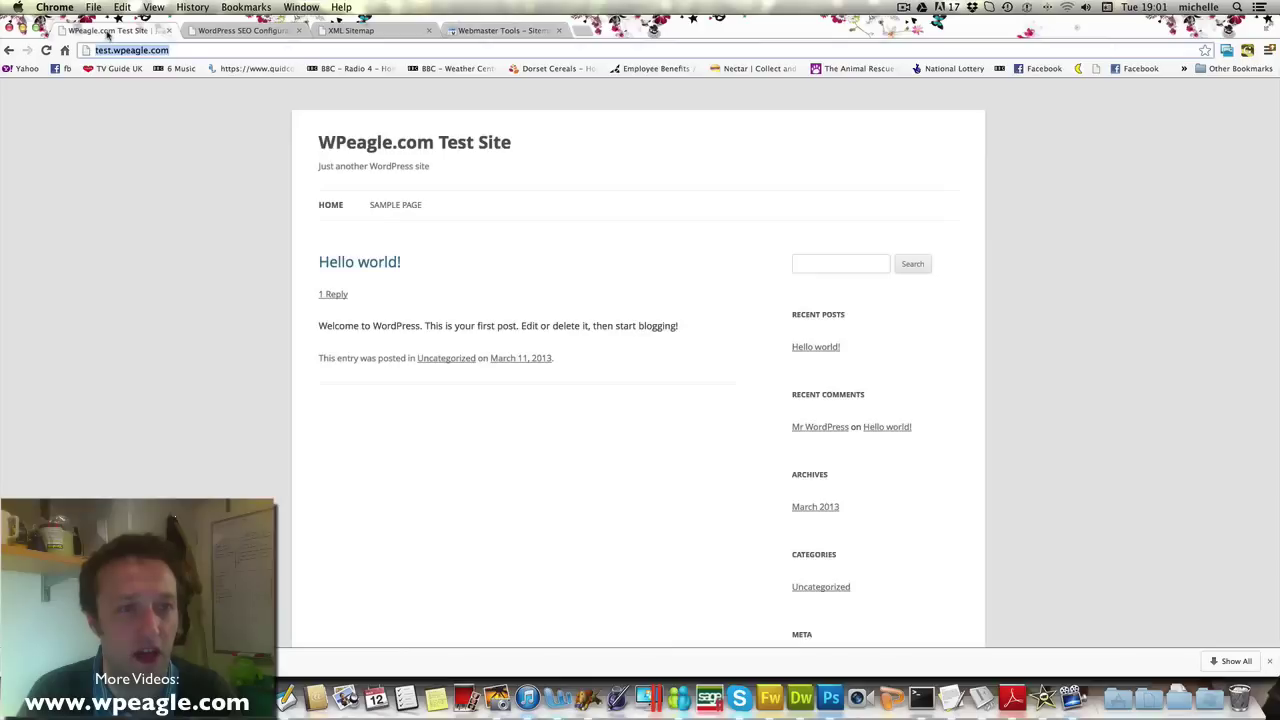
left_click(245, 31)
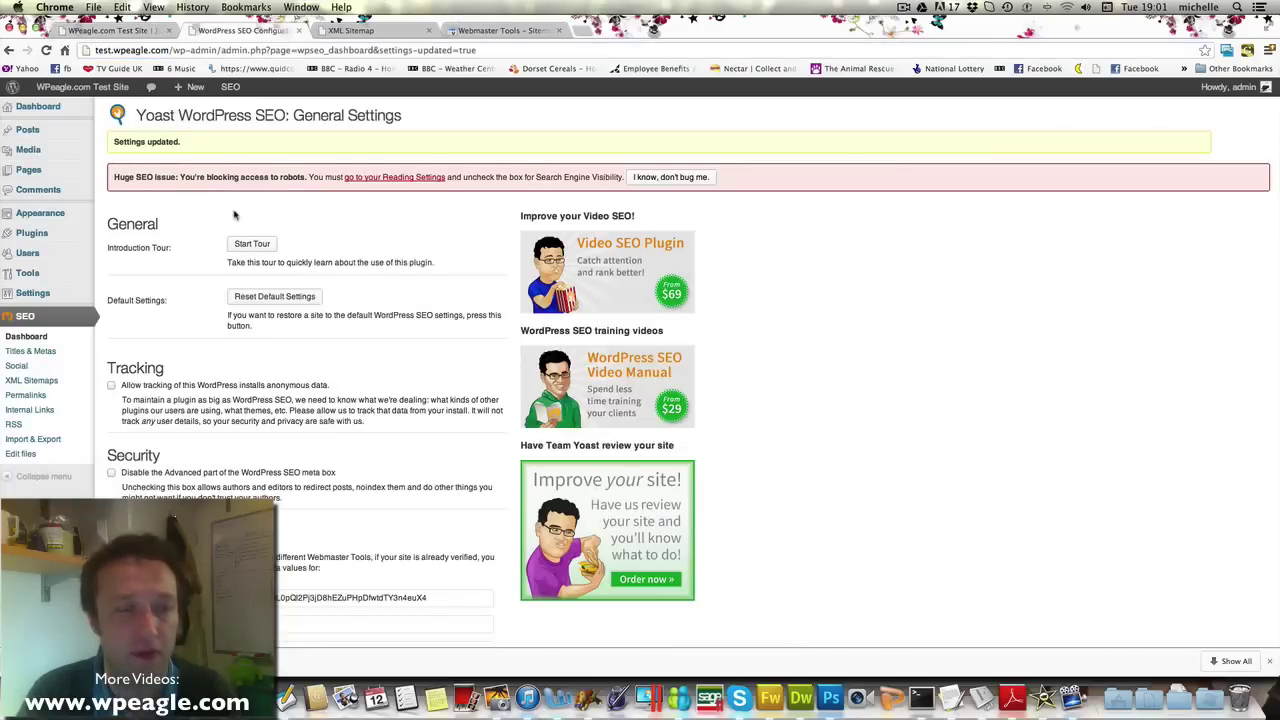
Untick 'Discourage search engines from indexing this site' in Reading Settings and save
left_click(384, 182)
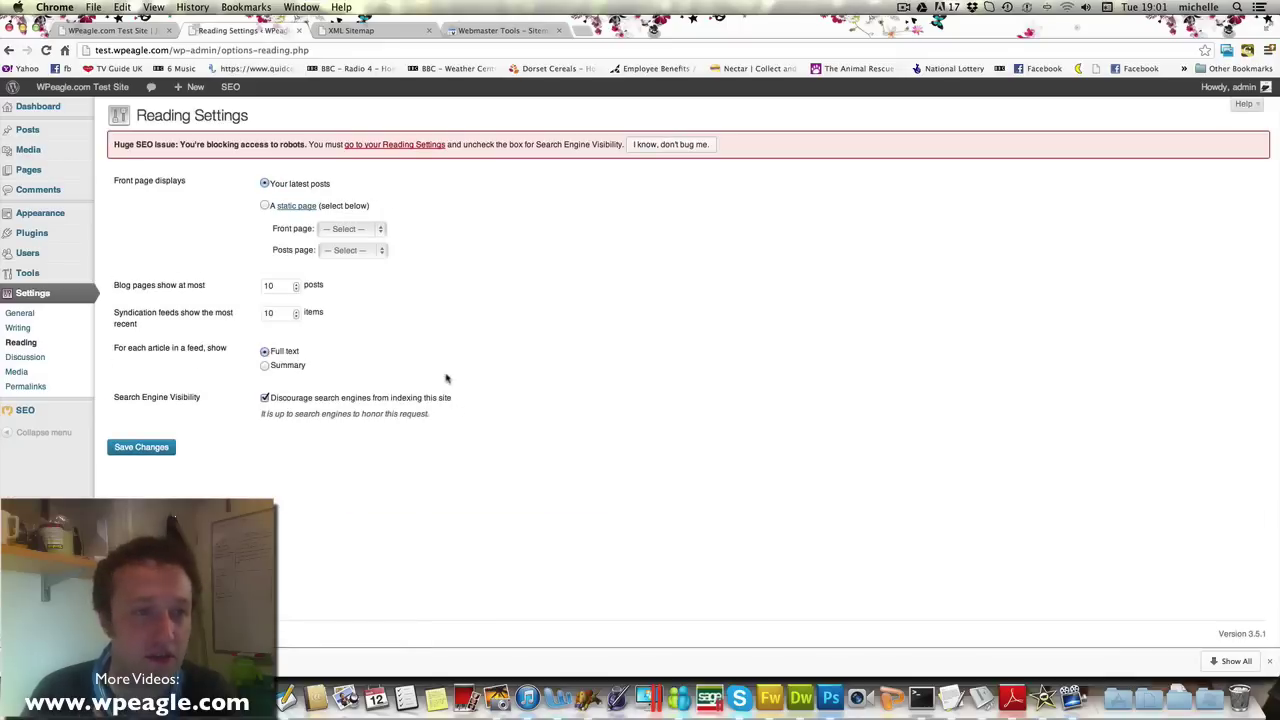
left_click(264, 398)
left_click(141, 447)
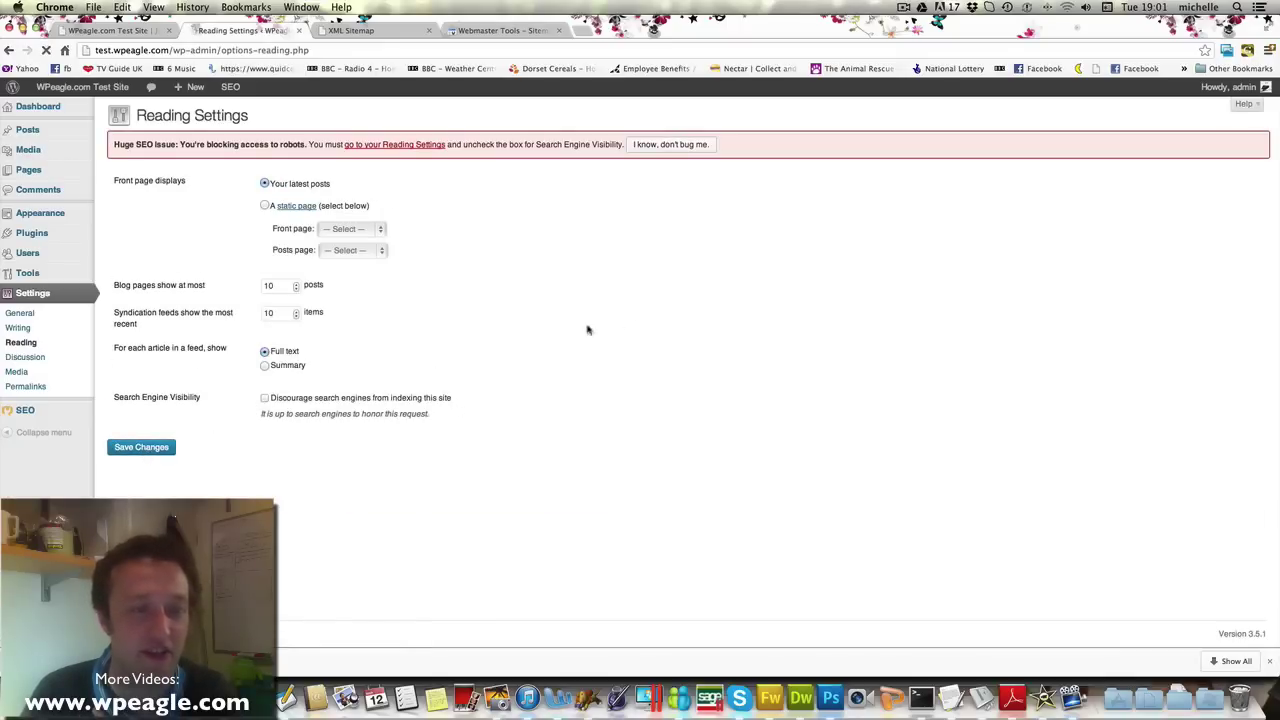
Resubmit sitemap_index.xml in Webmaster Tools and reload its details
left_click(503, 32)
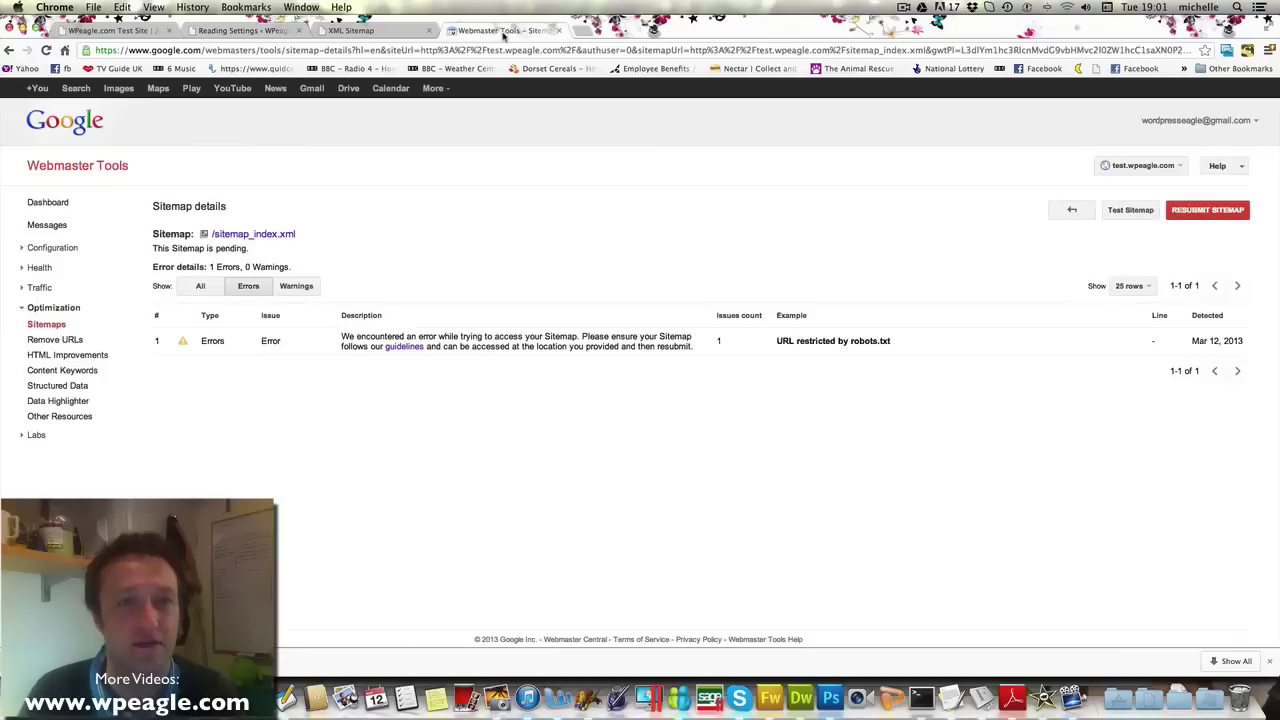
left_click(1210, 216)
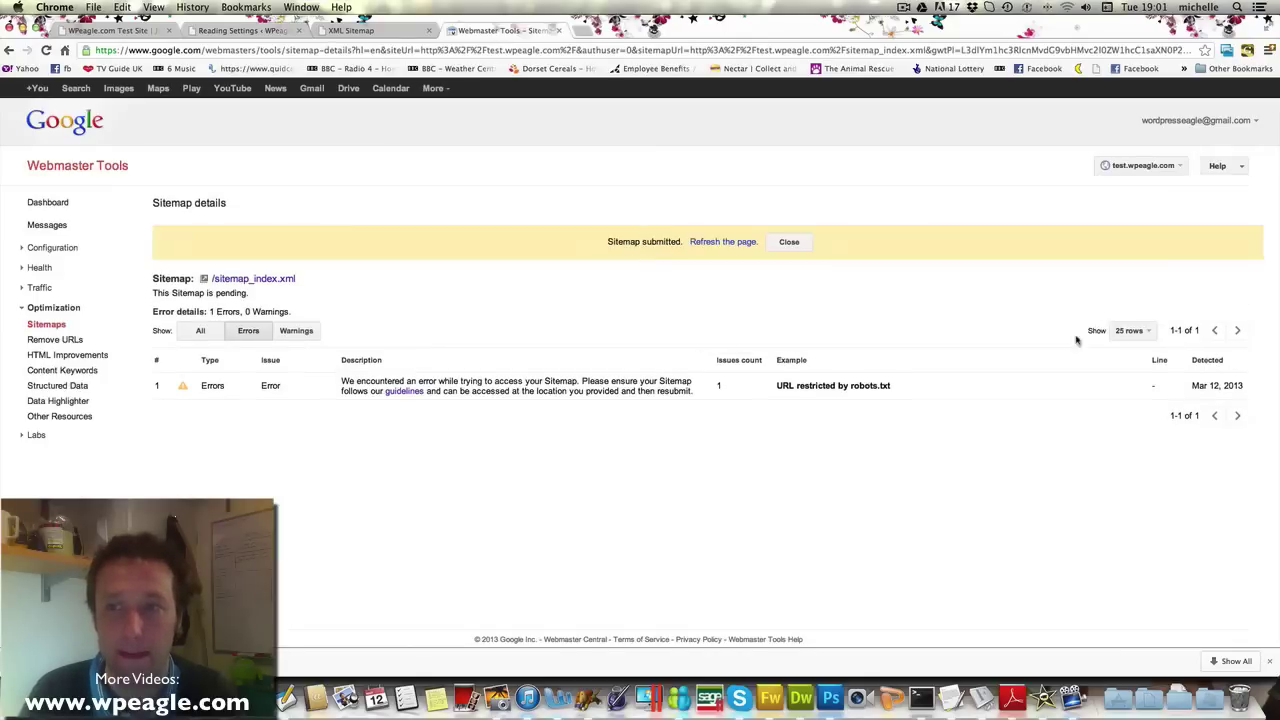
left_click(732, 241)
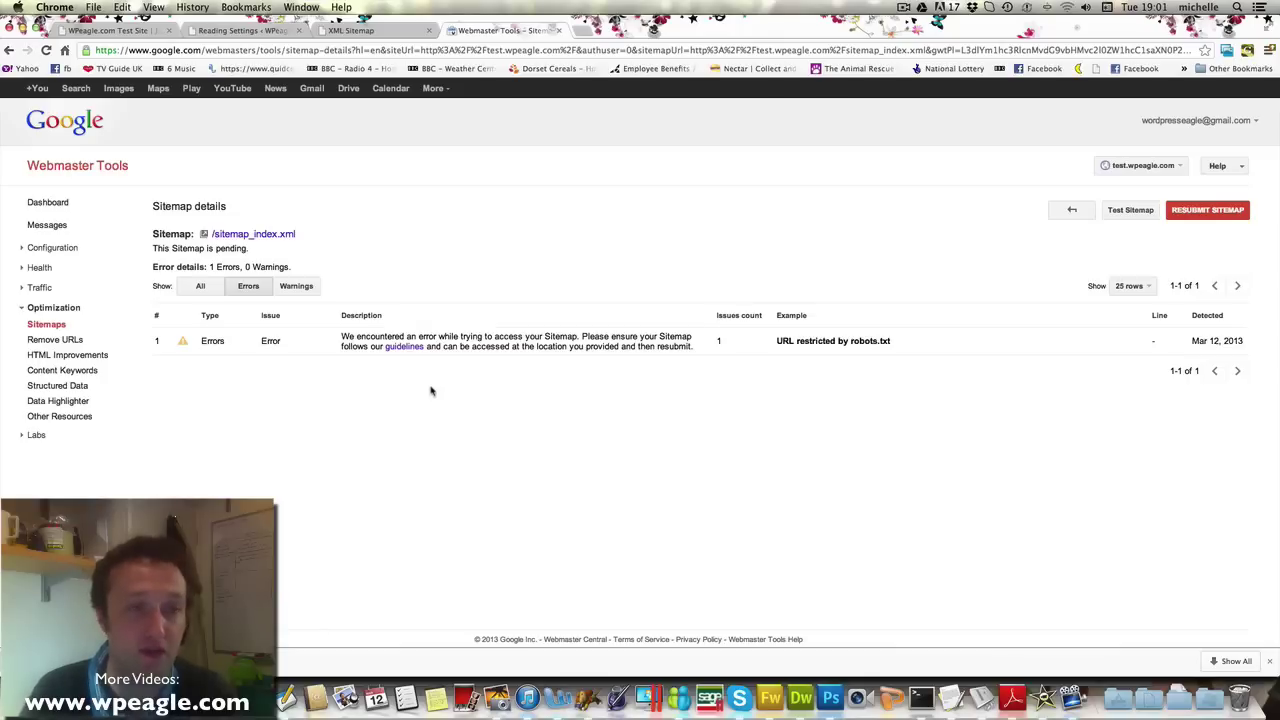
Switch the sitemap_index.xml details filter from errors to All
left_click(212, 288)
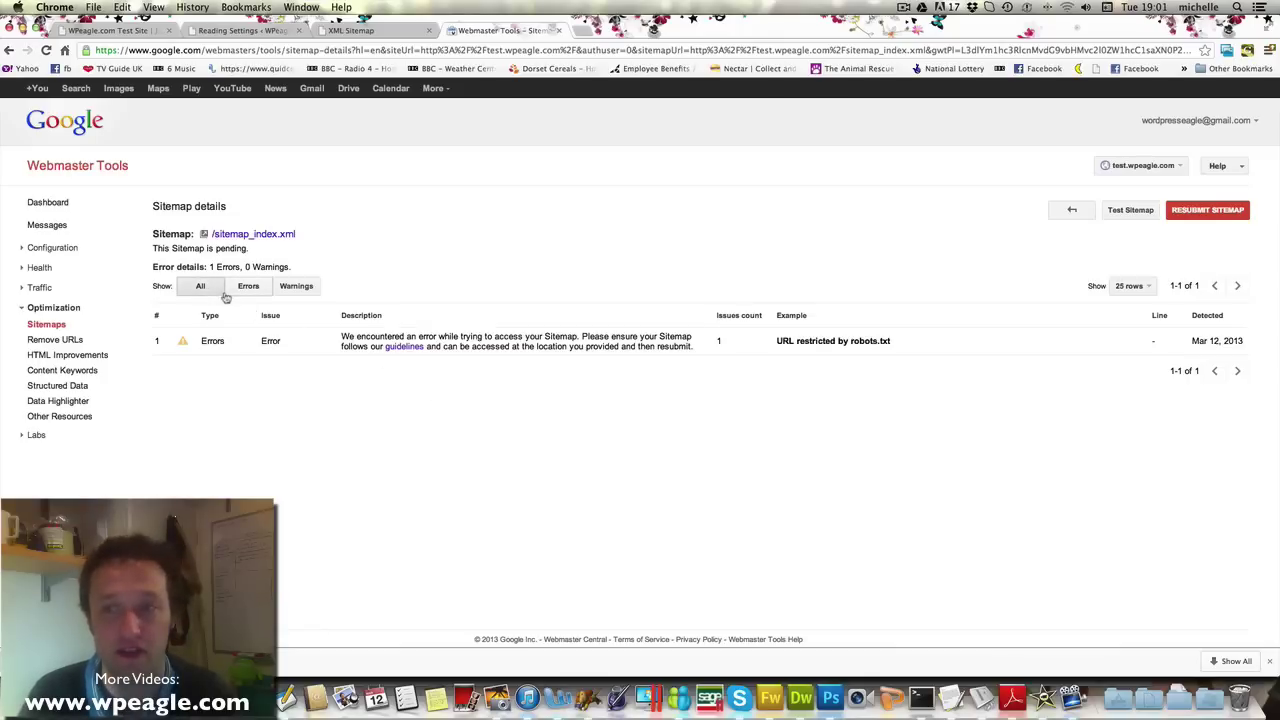